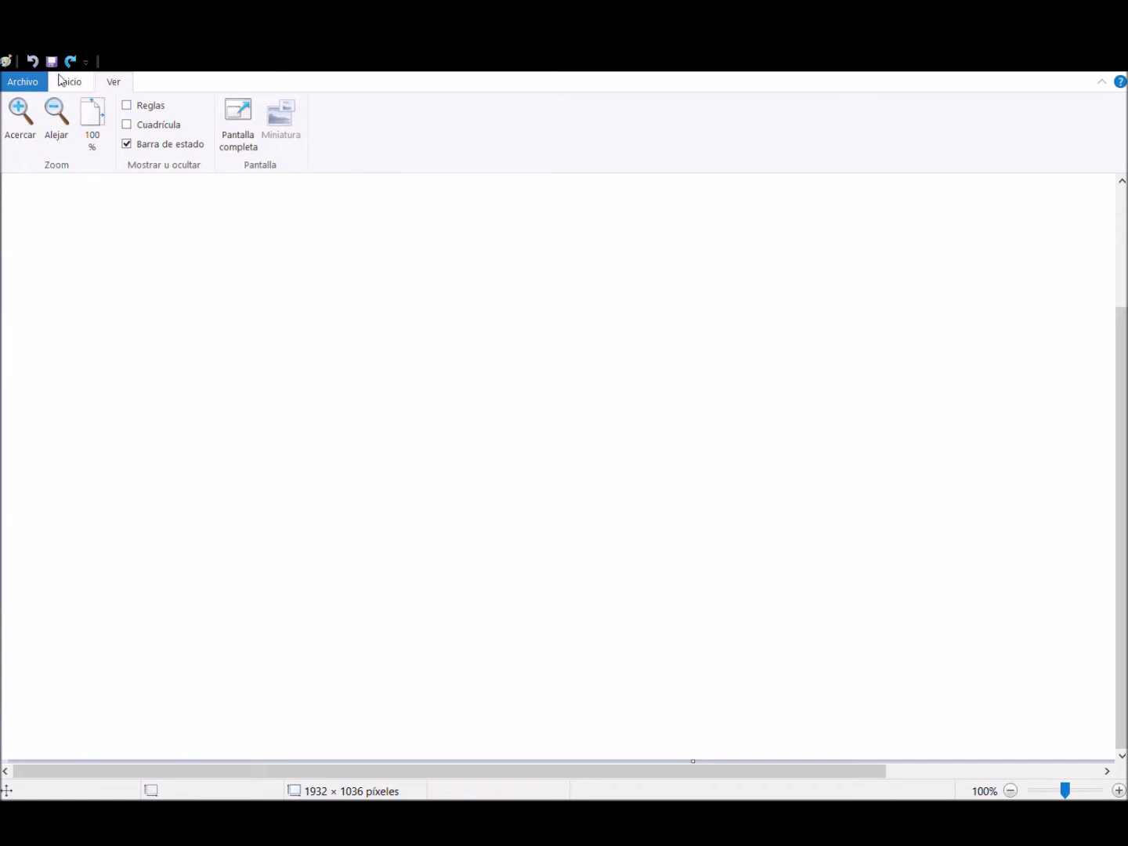
left_click(70, 82)
mouse_move(346, 468)
left_mouse_down()
mouse_move(387, 493)
mouse_move(439, 488)
mouse_move(422, 456)
mouse_move(364, 456)
mouse_move(380, 431)
mouse_move(437, 431)
mouse_move(434, 459)
mouse_move(435, 380)
mouse_move(369, 378)
mouse_move(371, 427)
left_mouse_up()
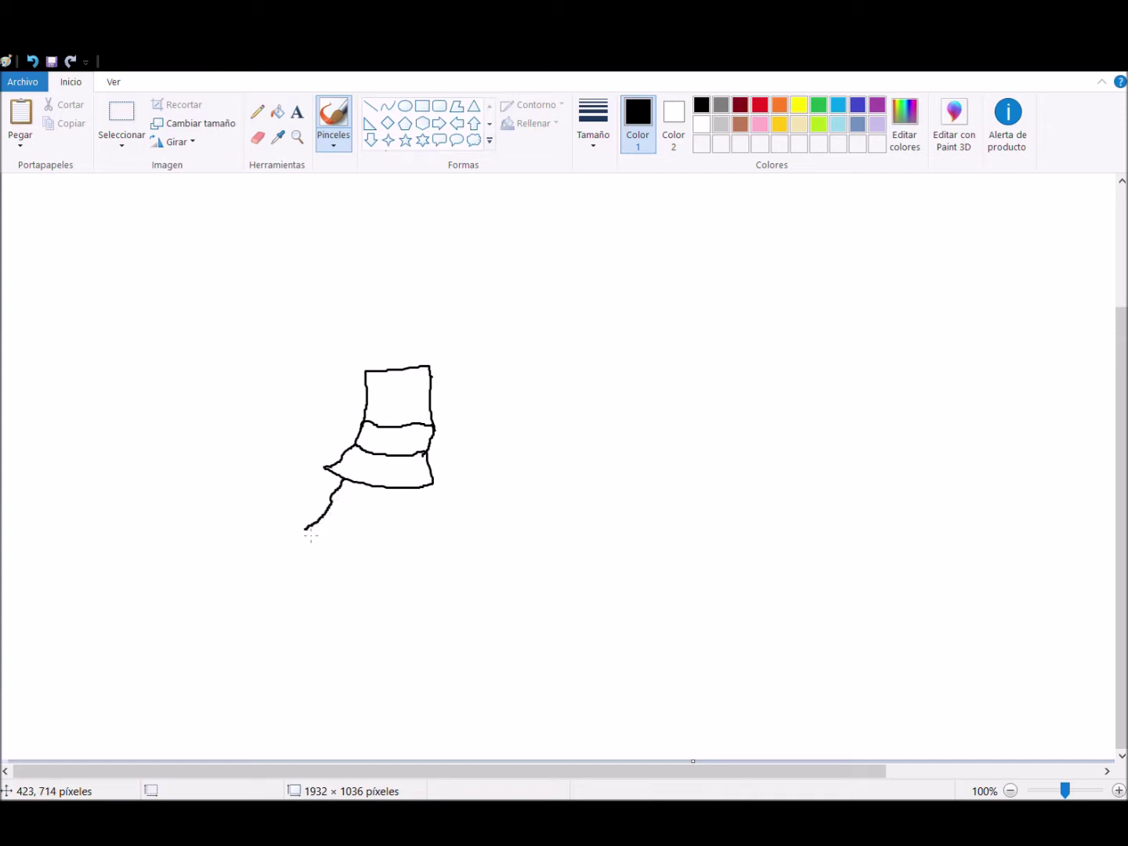
mouse_move(299, 549)
left_mouse_down()
mouse_move(376, 590)
mouse_move(347, 542)
left_mouse_up()
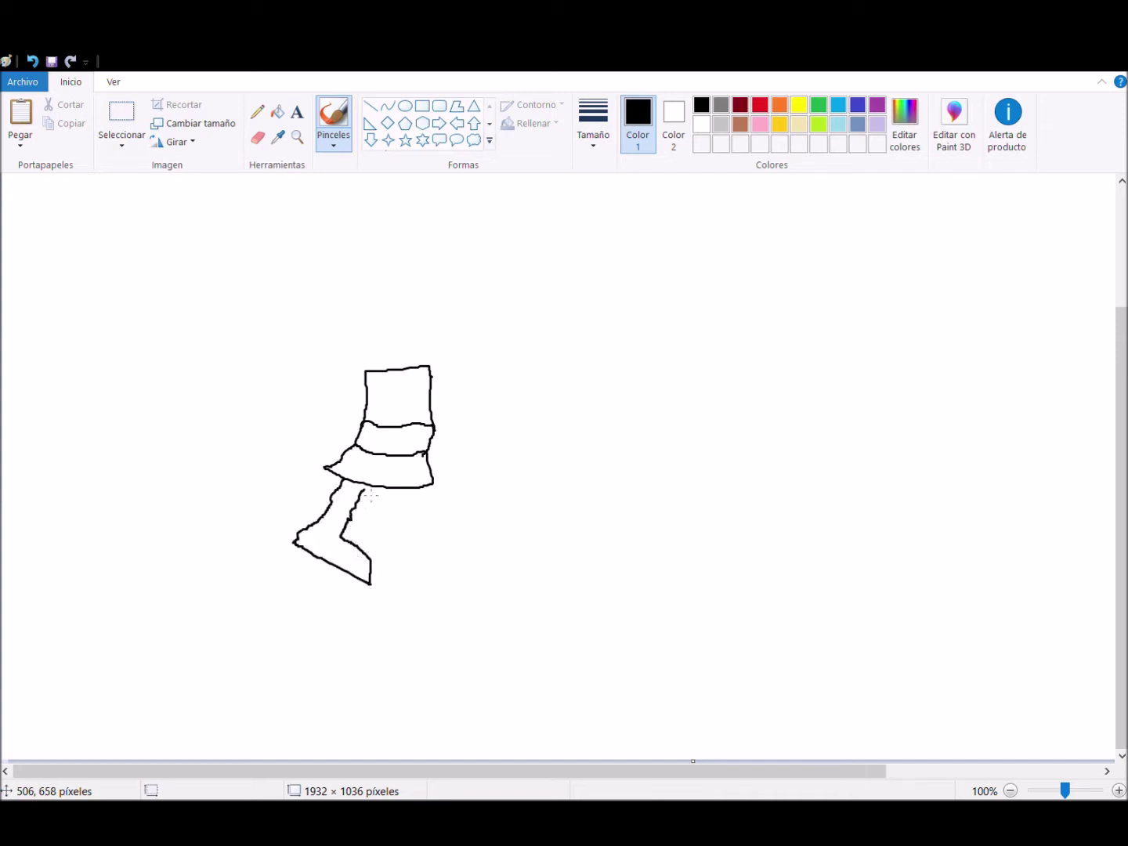
left_click(32, 61)
left_click(32, 60)
left_click(32, 60)
left_click(32, 61)
Step: Draw the character's body outline in black: a flared skirt, a belt band above it and a narrow torso on top
mouse_move(341, 355)
left_mouse_down()
mouse_move(331, 393)
mouse_move(288, 430)
mouse_move(439, 451)
mouse_move(400, 368)
mouse_move(344, 365)
mouse_move(354, 333)
mouse_move(410, 346)
mouse_move(393, 365)
left_mouse_up()
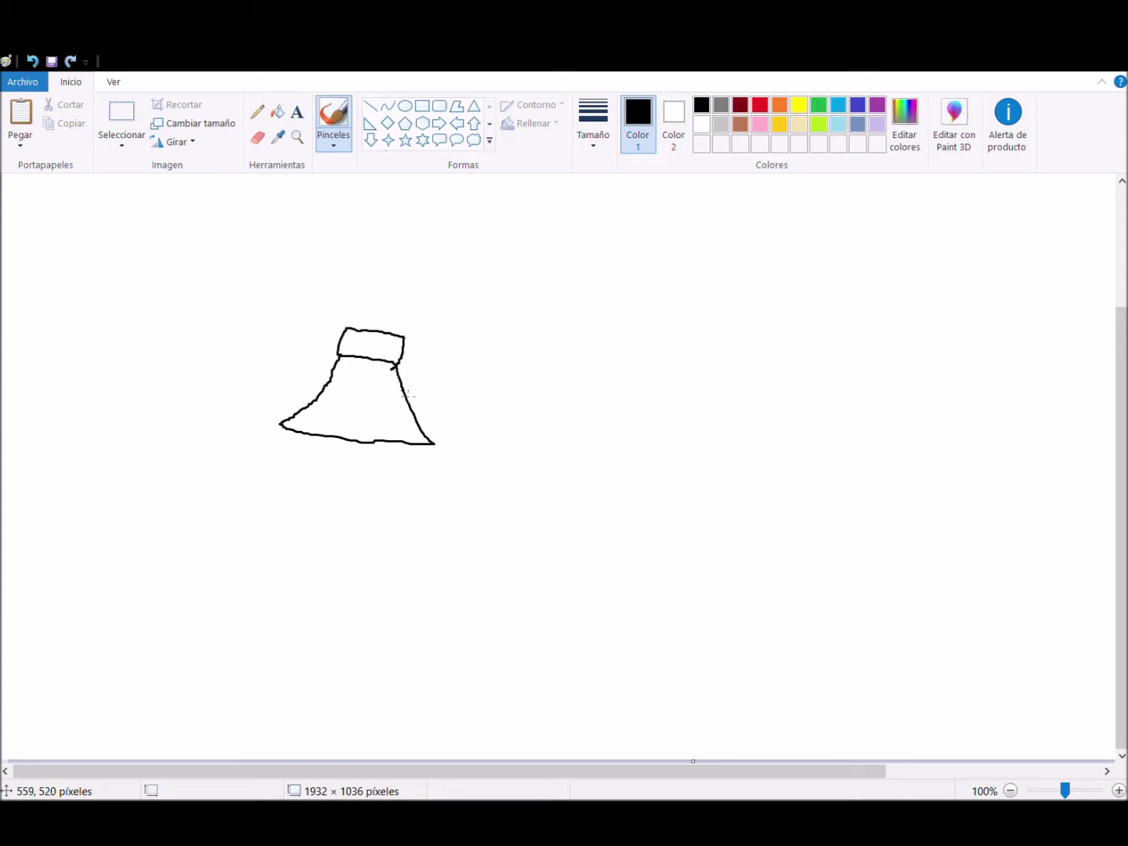
scroll(407, 394, "up", 3)
left_click_drag(409, 505, 409, 432)
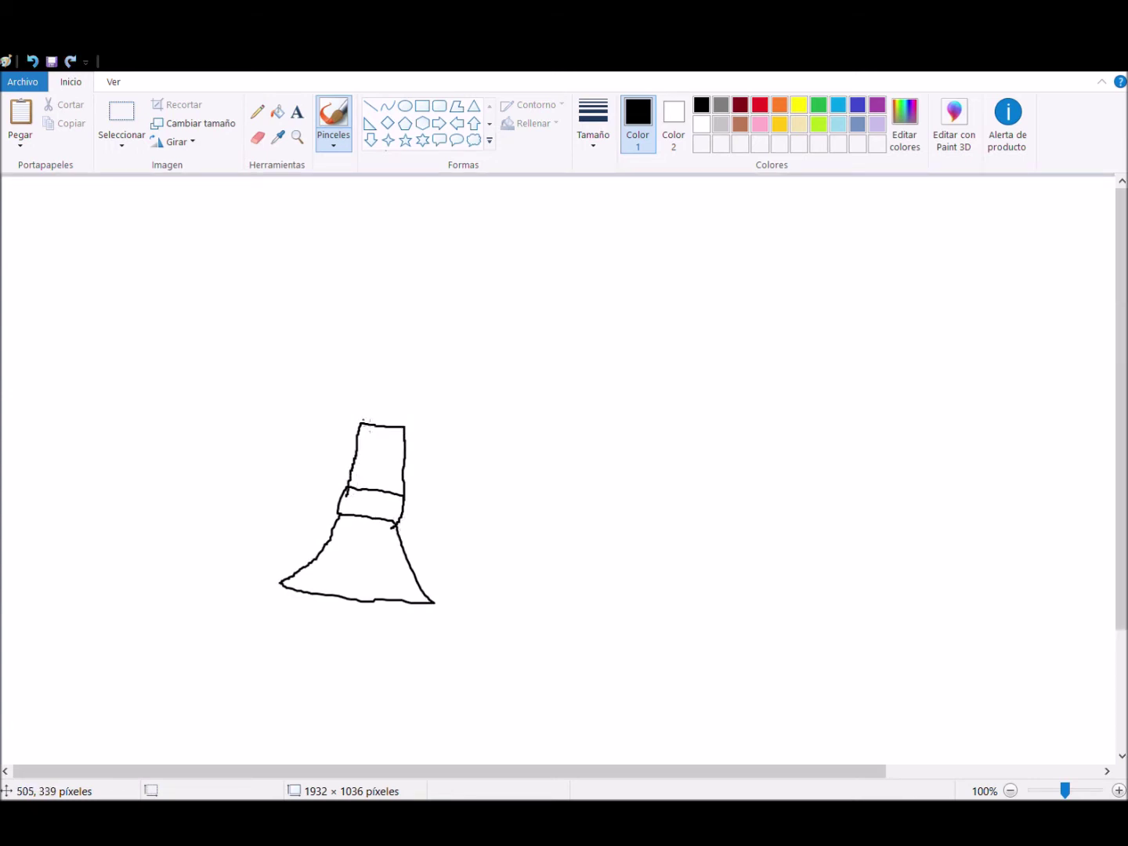
Step: Draw the head above the torso with spiky hair at the back, two pointed ears and a long blocky snout
mouse_move(363, 428)
left_mouse_down()
mouse_move(288, 437)
mouse_move(312, 394)
mouse_move(270, 388)
mouse_move(301, 328)
mouse_move(275, 322)
mouse_move(331, 261)
mouse_move(339, 275)
mouse_move(469, 278)
left_mouse_up()
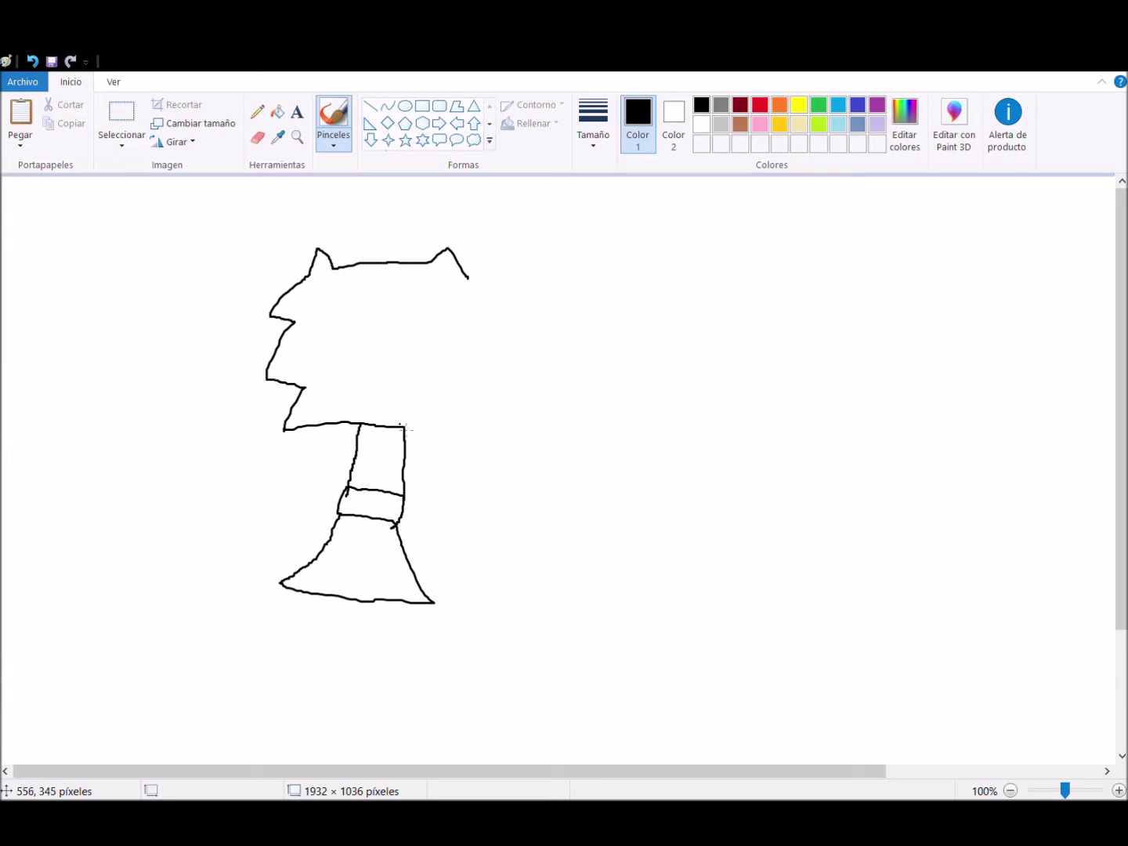
mouse_move(413, 434)
left_mouse_down()
mouse_move(478, 392)
mouse_move(403, 392)
mouse_move(364, 404)
mouse_move(351, 421)
mouse_move(470, 381)
left_mouse_up()
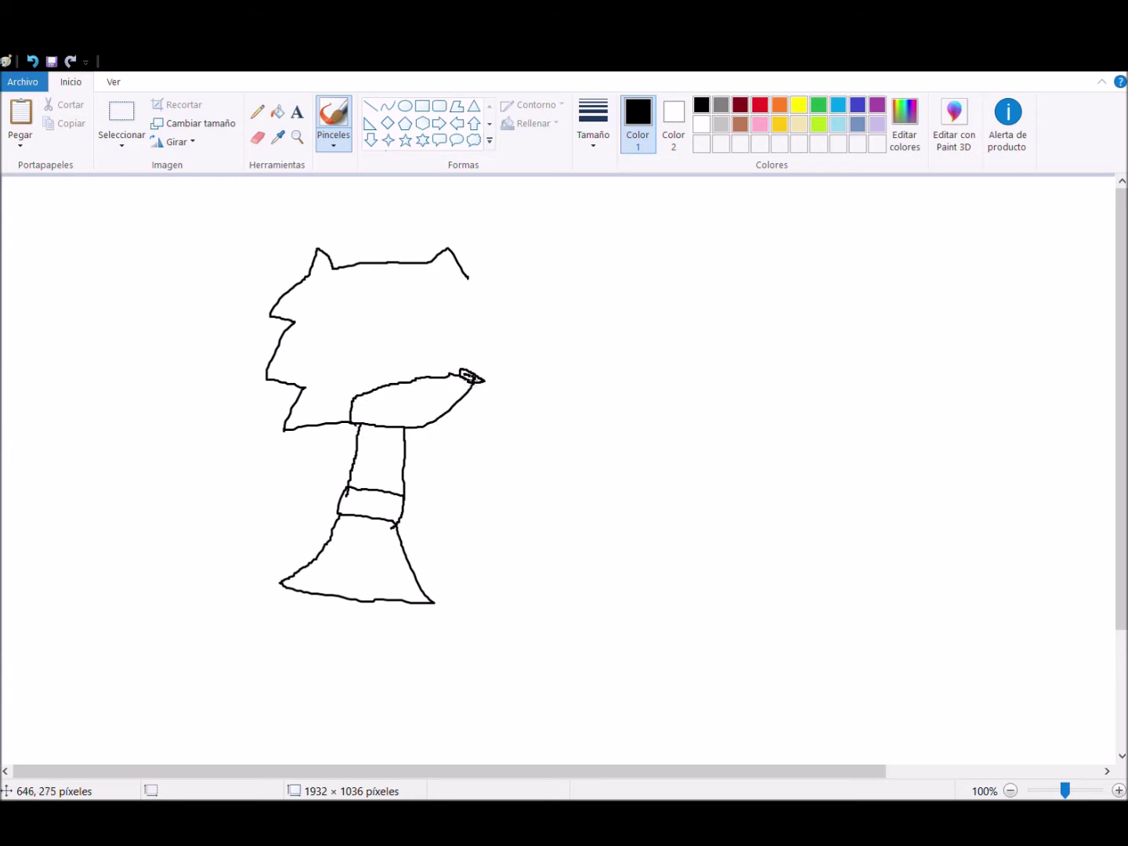
left_click(32, 60)
left_click(34, 62)
left_click(34, 62)
left_click(34, 62)
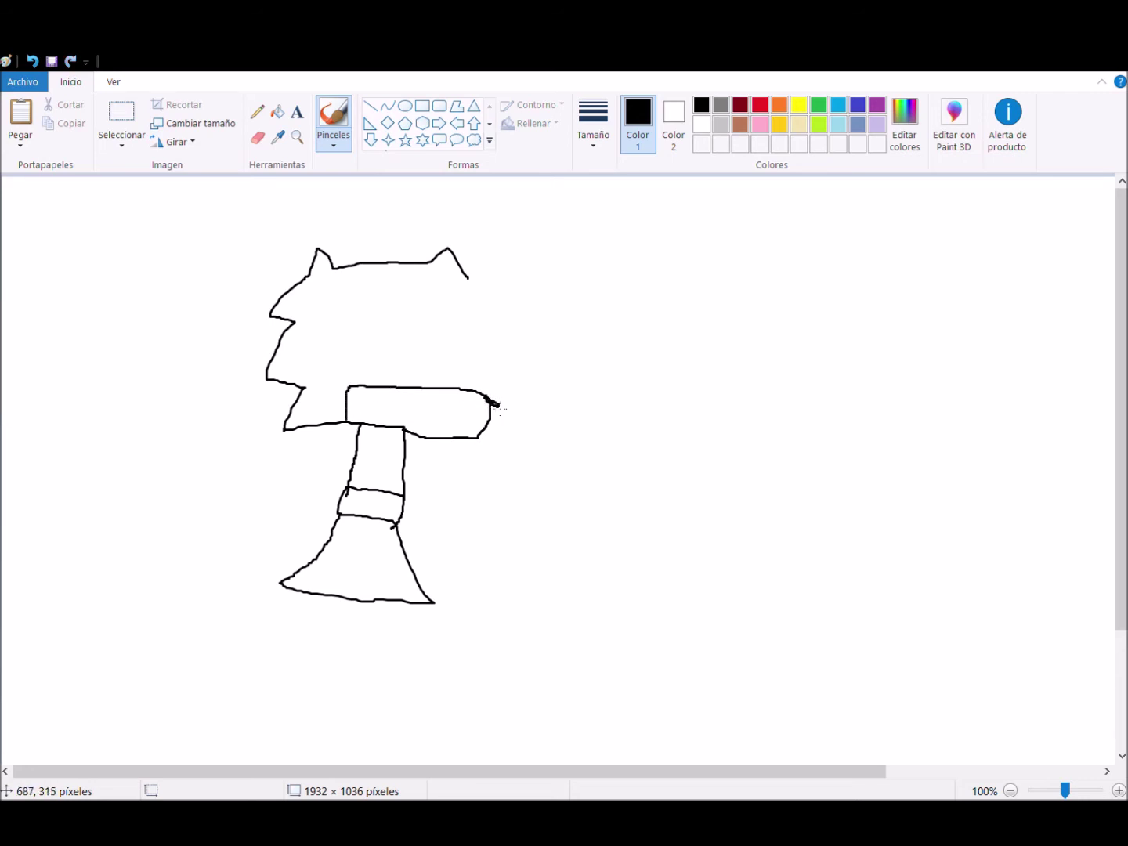
Step: Redraw the nose as a filled black oval at the snout's tip and add a curved mouth line with teeth
left_click(34, 62)
left_click_drag(473, 426, 370, 383)
left_click(35, 62)
left_click_drag(416, 424, 344, 403)
Step: Close the front of the head with a curved brush line from the front ear down to the nose
left_click(298, 137)
left_click(430, 384)
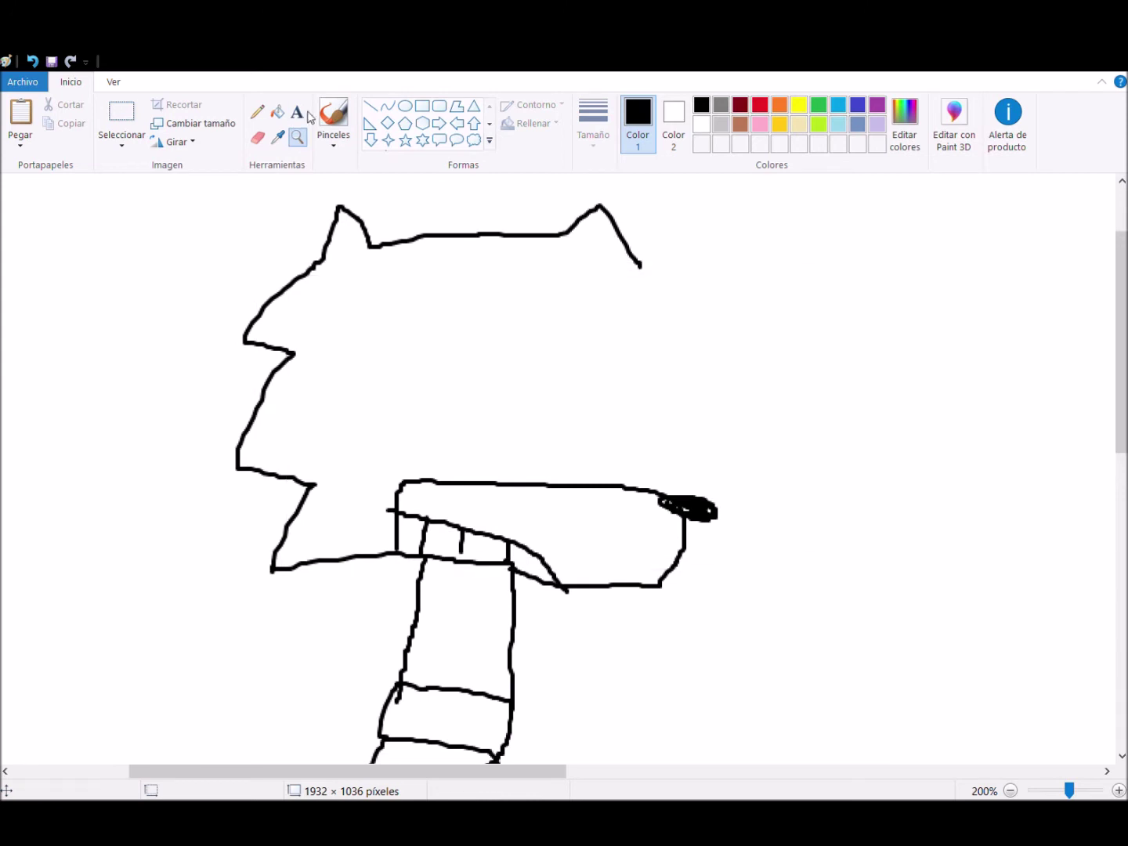
left_click(333, 122)
mouse_move(638, 266)
left_mouse_down()
mouse_move(668, 397)
mouse_move(667, 493)
left_mouse_up()
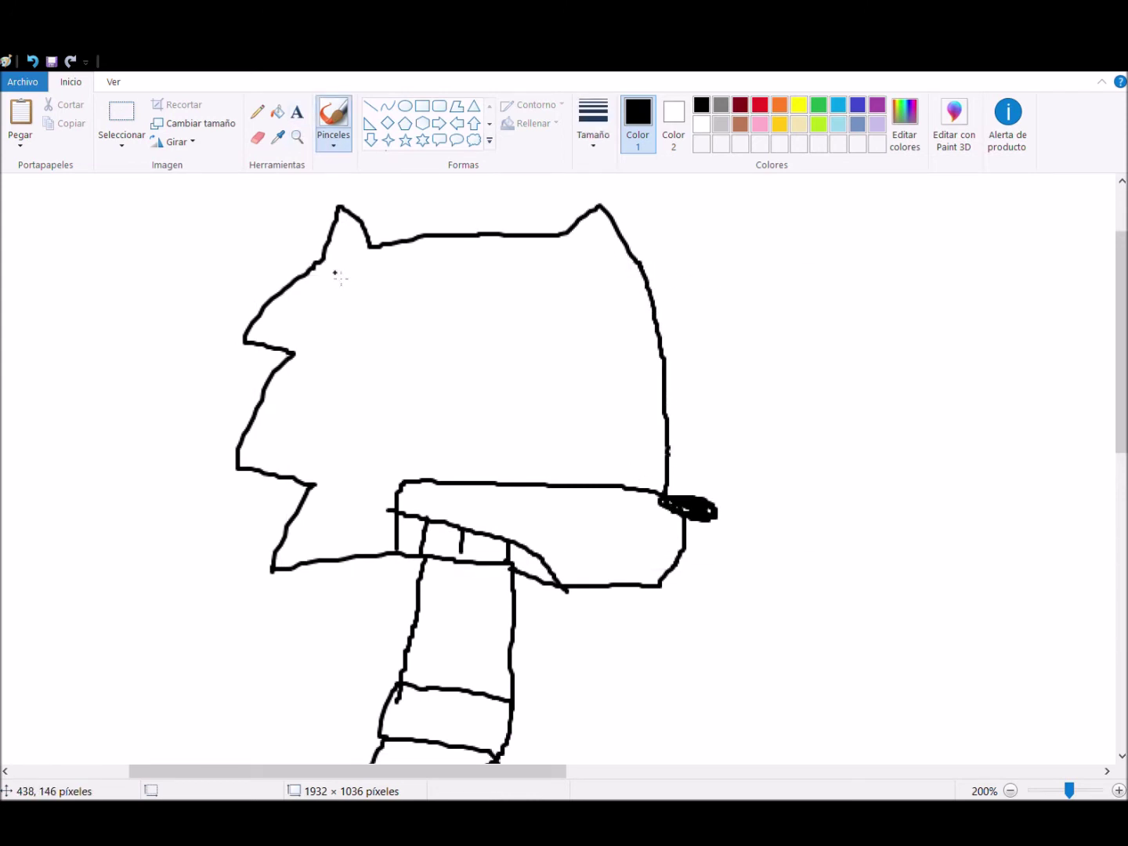
Step: Draw a curved band from the snout's back corner over the face to the forehead and fill it black
mouse_move(413, 490)
left_mouse_down()
mouse_move(449, 301)
mouse_move(483, 291)
mouse_move(568, 313)
mouse_move(609, 346)
mouse_move(676, 356)
left_mouse_up()
mouse_move(401, 478)
left_mouse_down()
mouse_move(411, 336)
mouse_move(435, 291)
mouse_move(492, 272)
mouse_move(686, 319)
left_mouse_up()
left_click(277, 113)
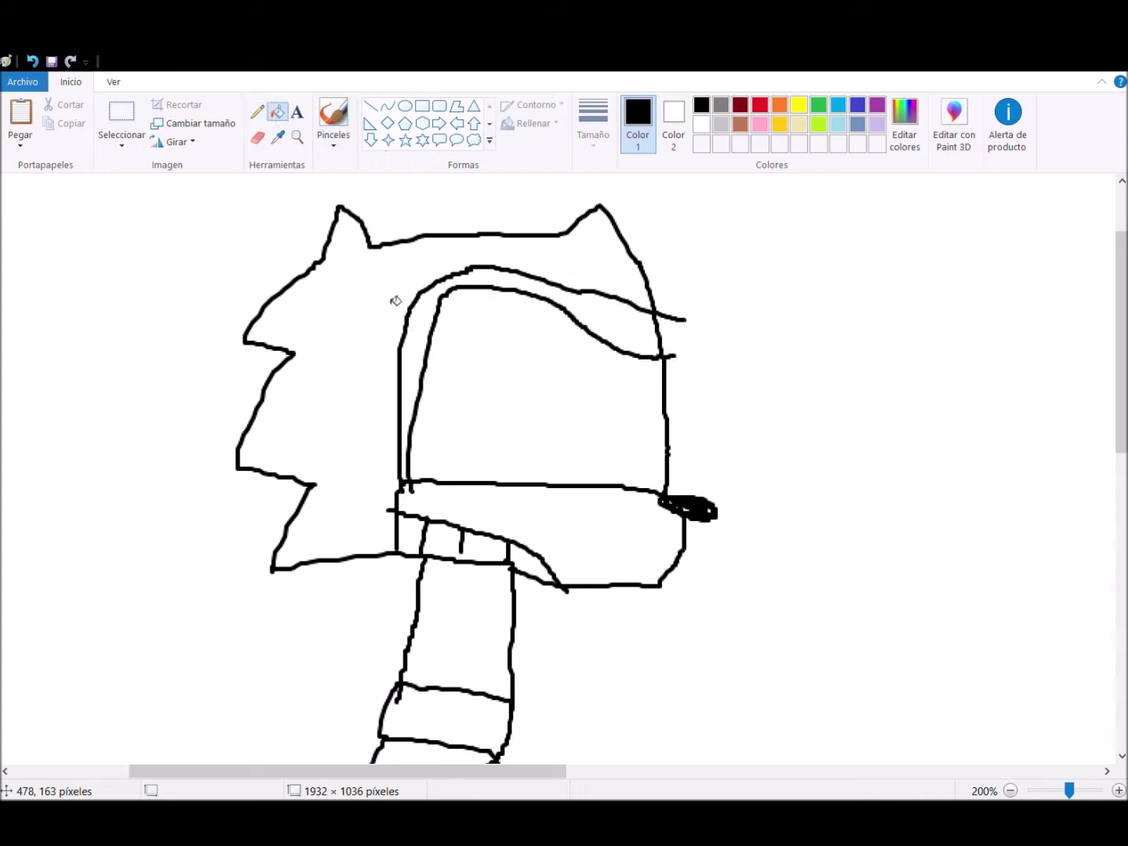
left_click(419, 318)
Step: Fill the hair area around the face with pink and the belt band with black
left_click(758, 125)
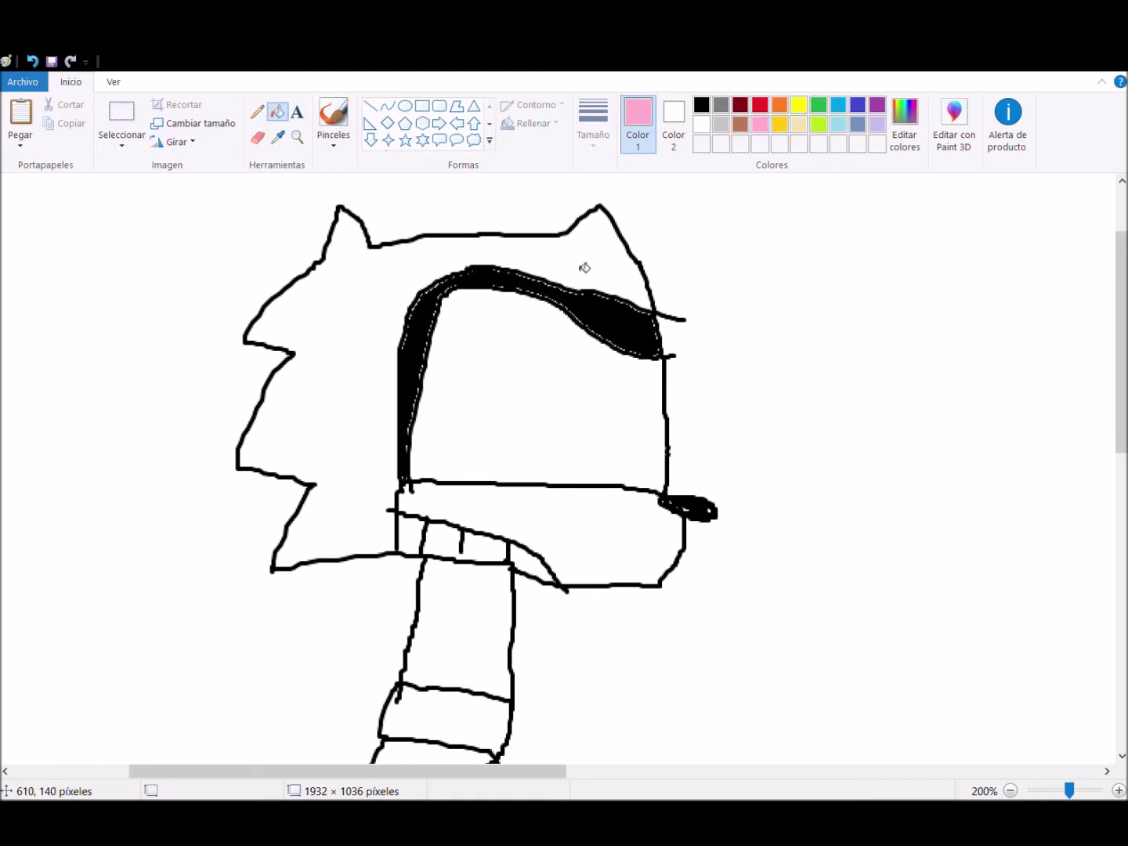
left_click(582, 266)
scroll(581, 267, "down", 3)
left_click(702, 105)
left_click(452, 425)
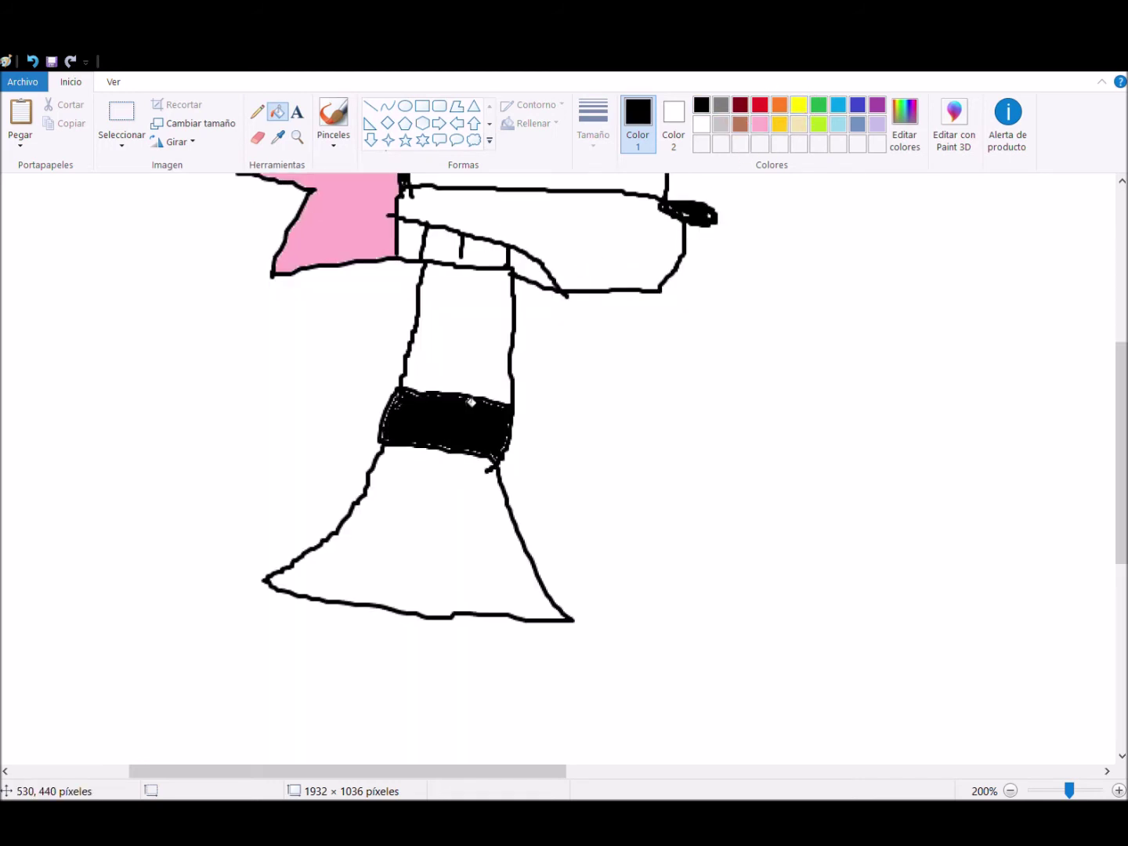
Step: Fill the torso and skirt with turquoise blue and the snout with beige
left_click(838, 105)
left_click(437, 338)
left_click(436, 543)
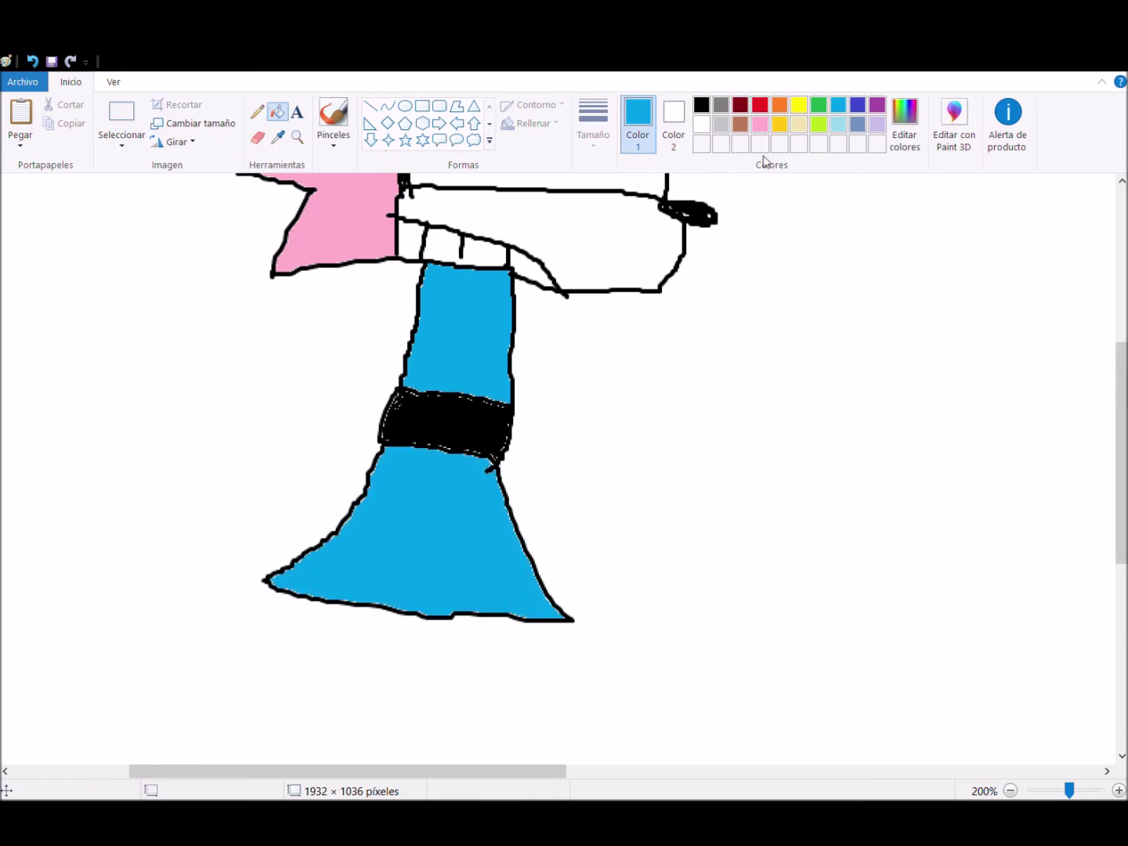
left_click(800, 124)
left_click(564, 257)
Step: Draw a rounded black outline attached to the back of the torso, just above the belt
left_click(340, 138)
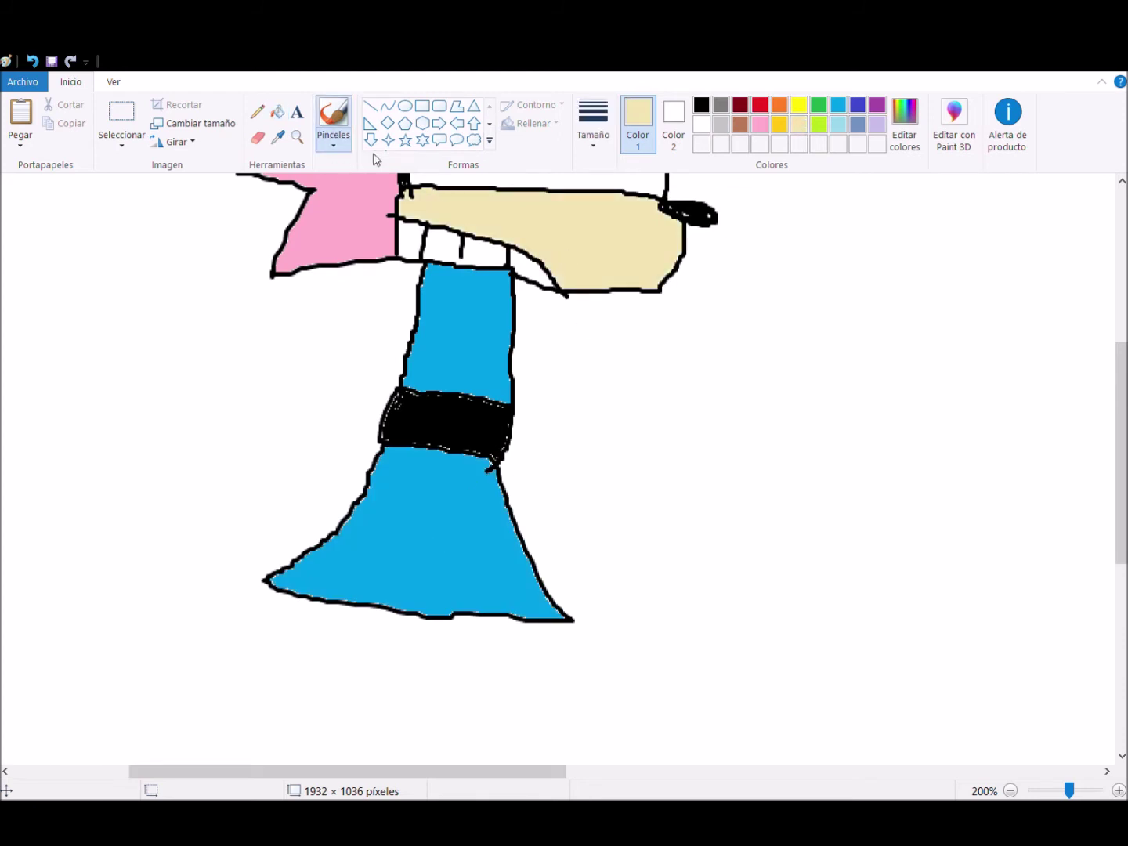
left_click(701, 105)
mouse_move(401, 387)
left_mouse_down()
mouse_move(364, 400)
mouse_move(346, 361)
mouse_move(390, 313)
left_mouse_up()
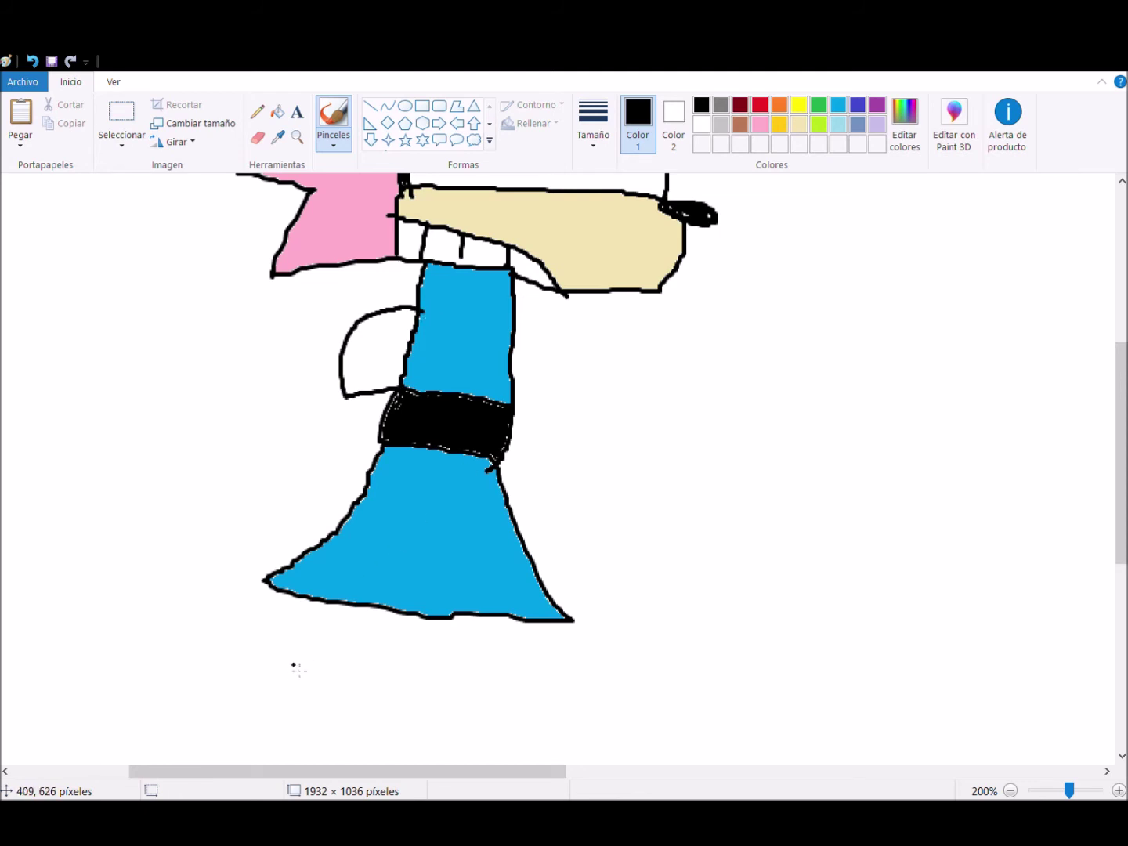
Step: Draw two striding legs with boots below the skirt and fill them black
scroll(299, 668, "down", 3)
mouse_move(358, 308)
left_mouse_down()
mouse_move(339, 333)
mouse_move(189, 472)
mouse_move(202, 494)
mouse_move(320, 525)
mouse_move(329, 448)
mouse_move(290, 420)
mouse_move(392, 350)
mouse_move(394, 550)
mouse_move(545, 561)
mouse_move(480, 452)
mouse_move(492, 310)
left_mouse_up()
left_click(278, 112)
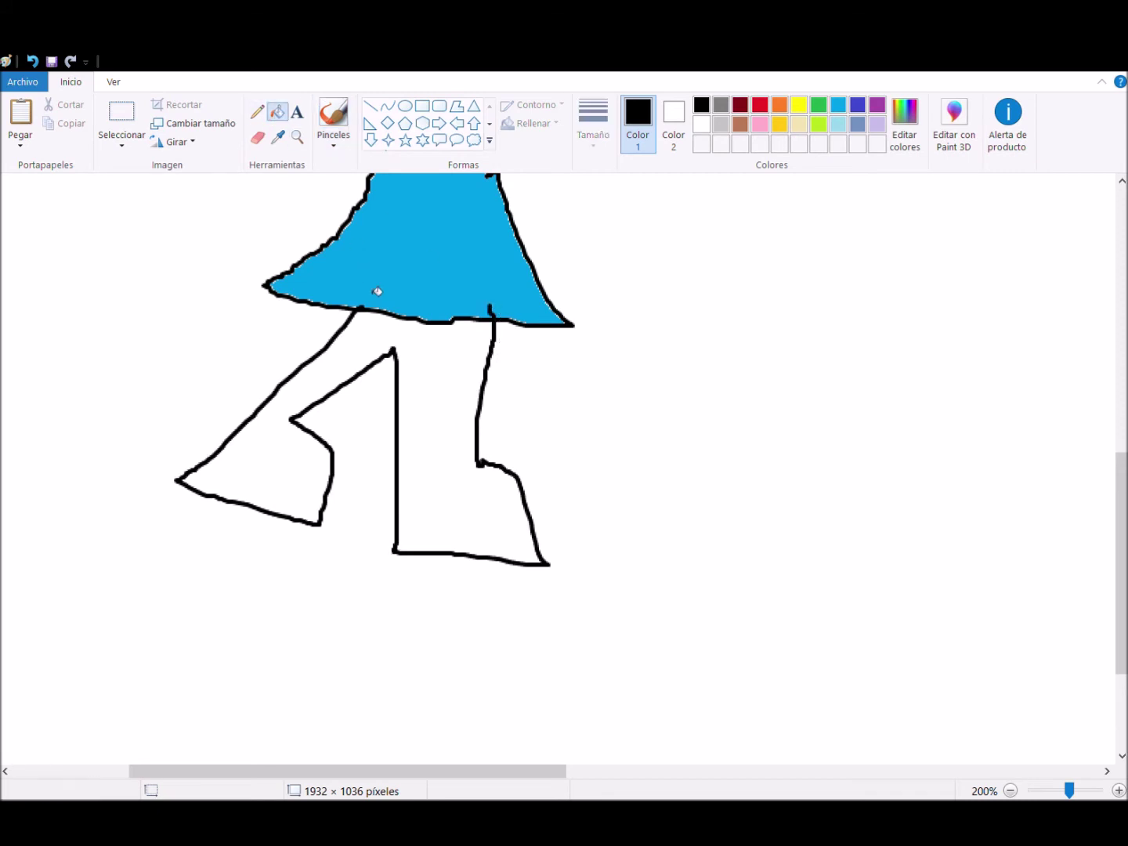
left_click(451, 390)
Step: Draw a small filled black eye near the front of the face and trim its upper part with white
scroll(444, 390, "up", 8)
scroll(427, 365, "down", 5)
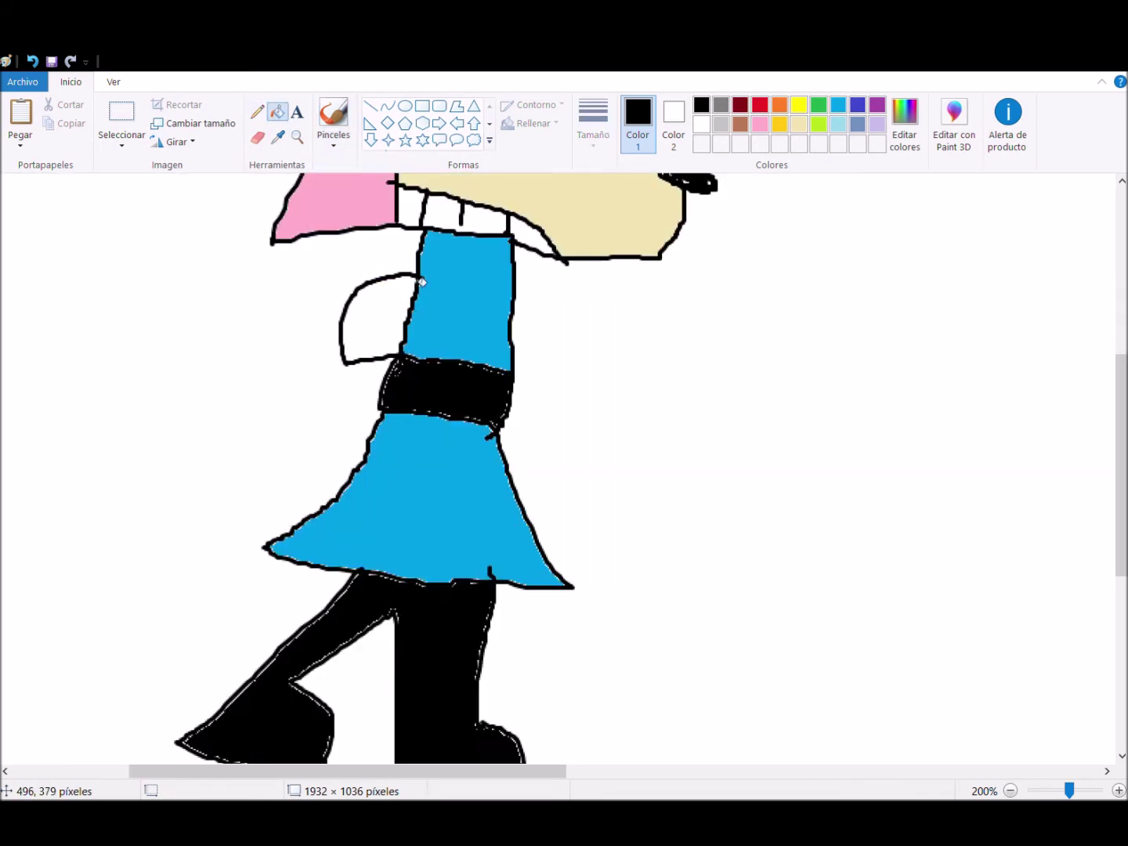
scroll(422, 282, "up", 5)
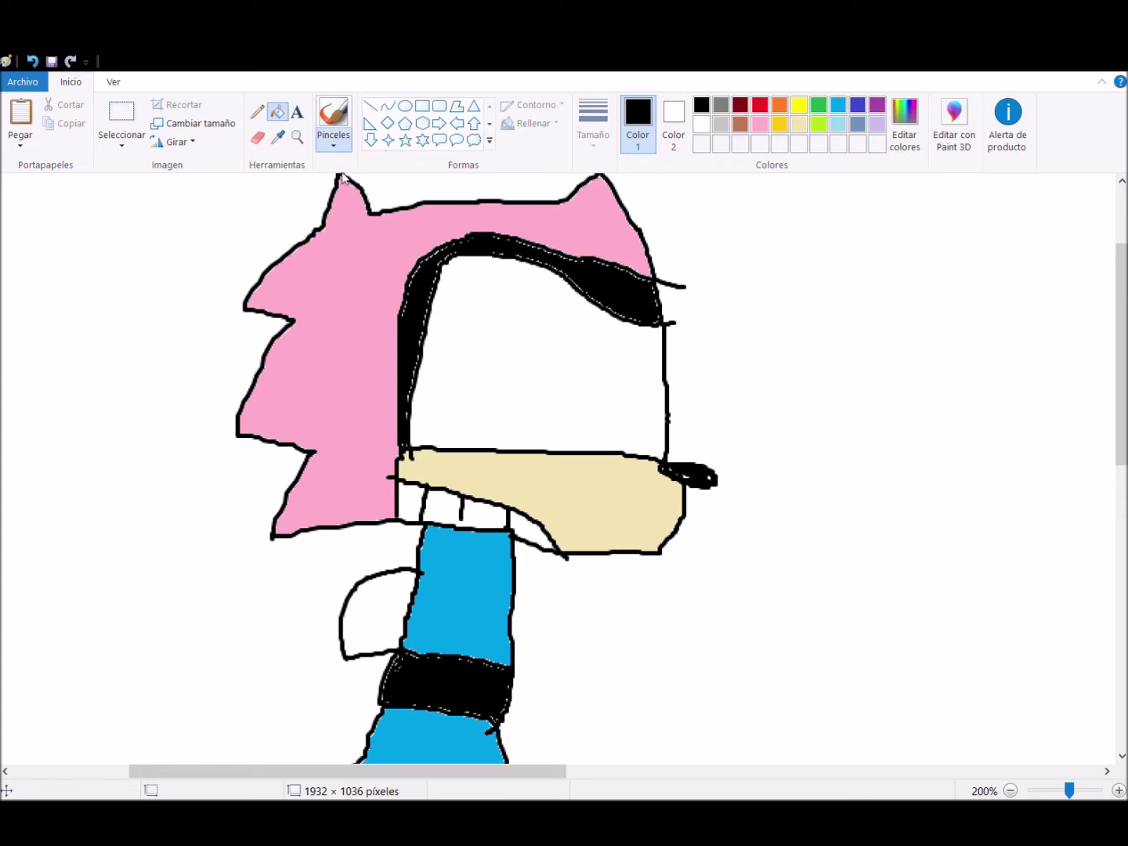
left_click(334, 118)
mouse_move(647, 384)
left_mouse_down()
mouse_move(649, 364)
mouse_move(647, 406)
mouse_move(638, 362)
left_mouse_up()
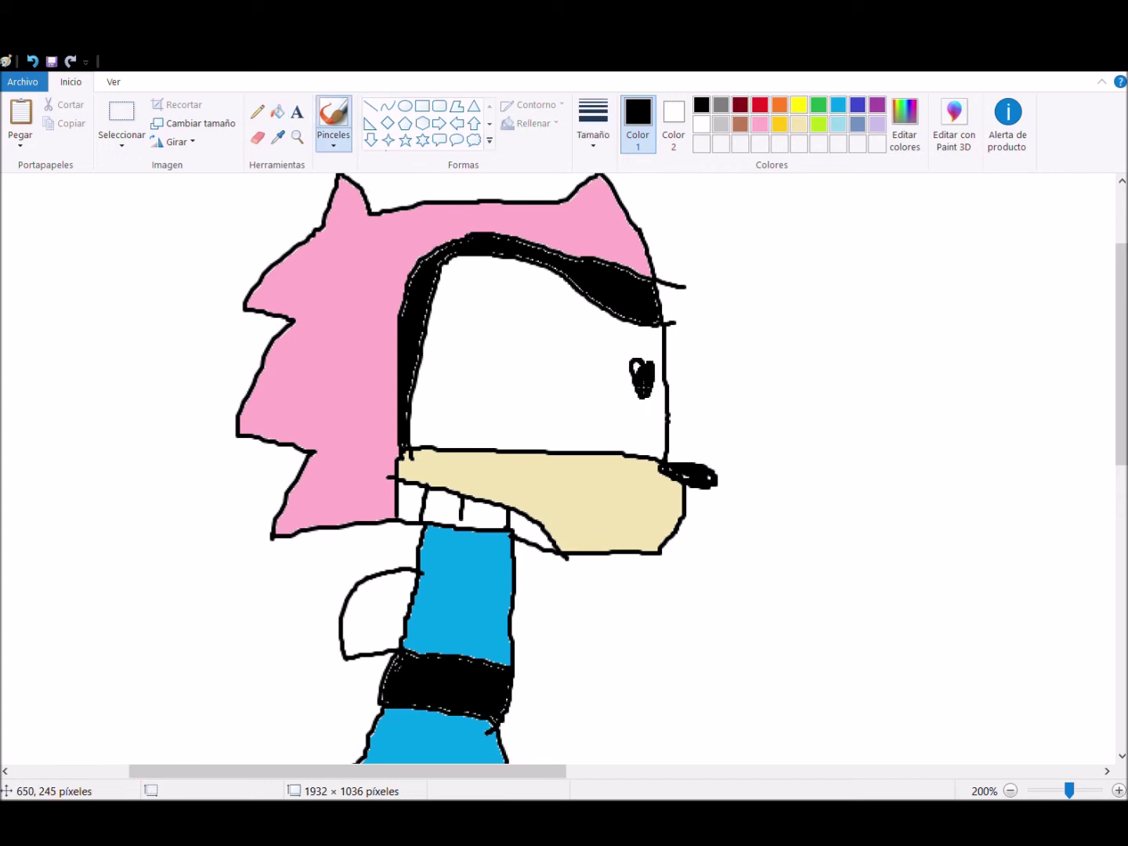
left_click(30, 62)
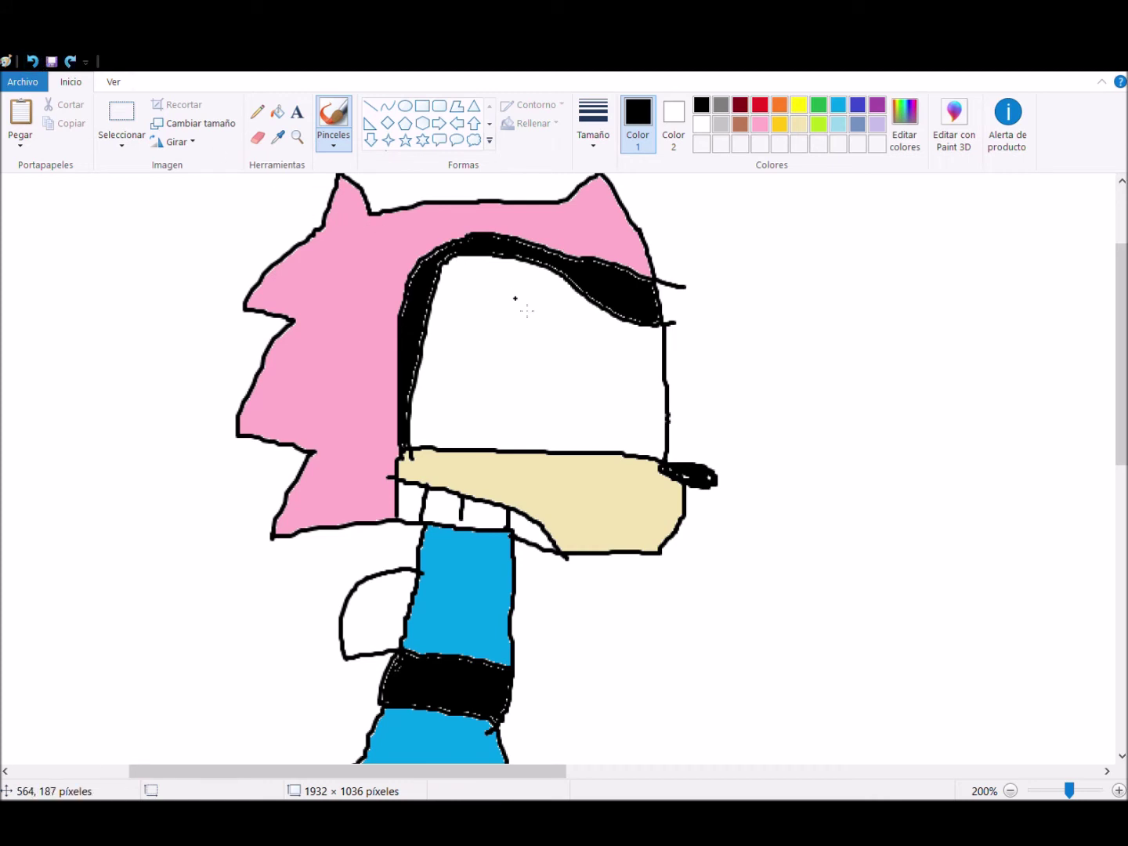
left_click_drag(627, 394, 640, 387)
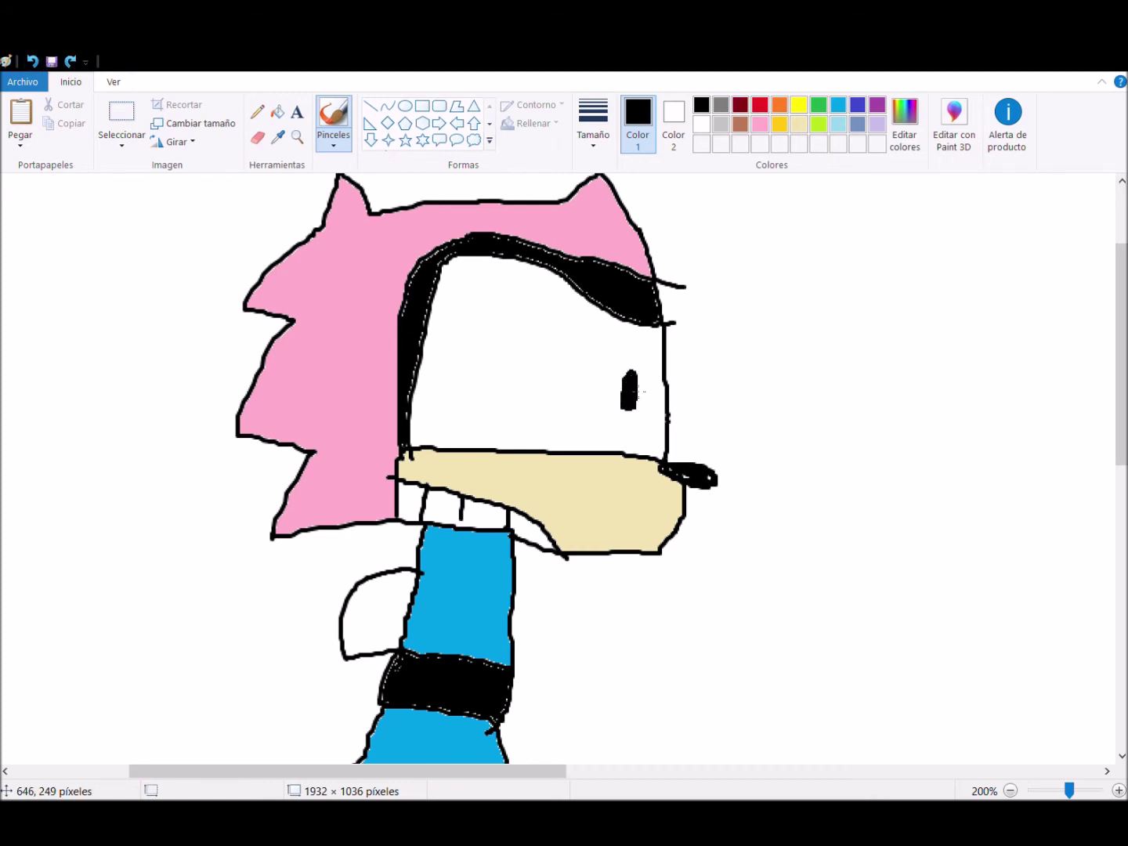
key("ctrl+z")
left_click(703, 124)
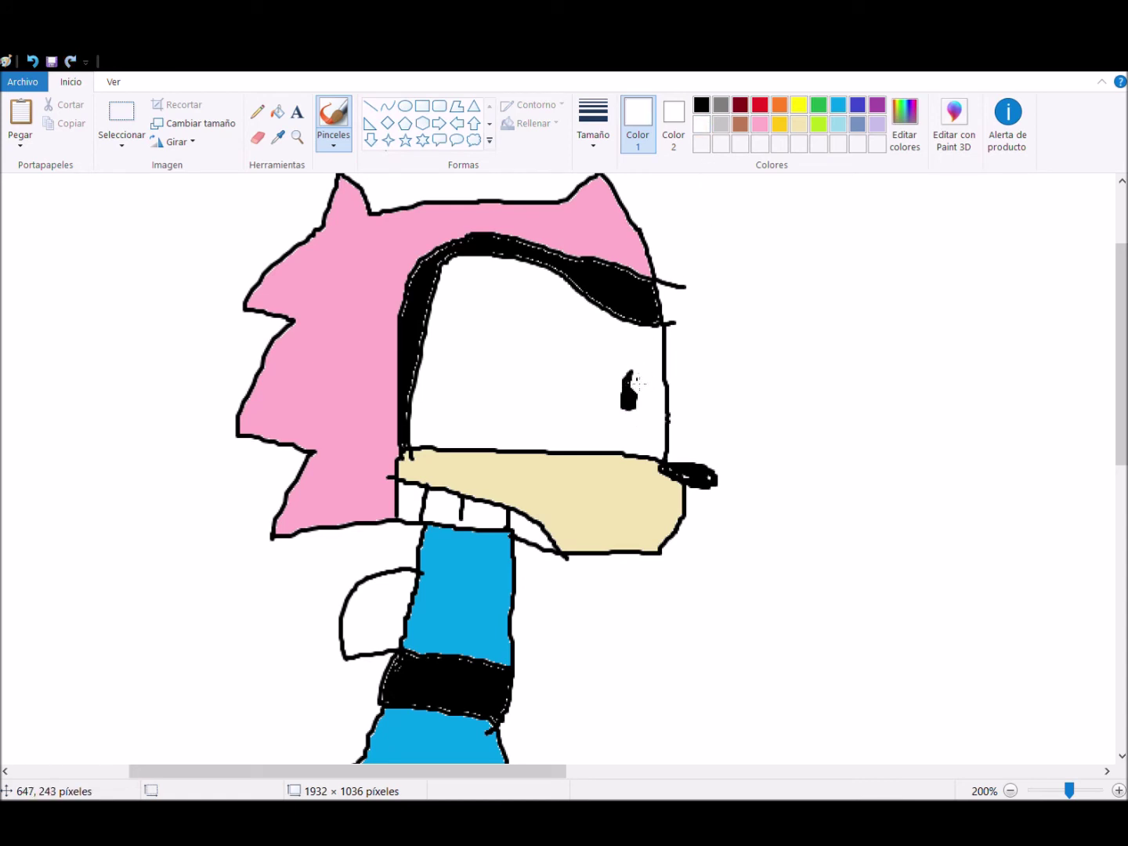
Step: Fill the rounded shape behind the torso with pink
scroll(638, 387, "down", 2)
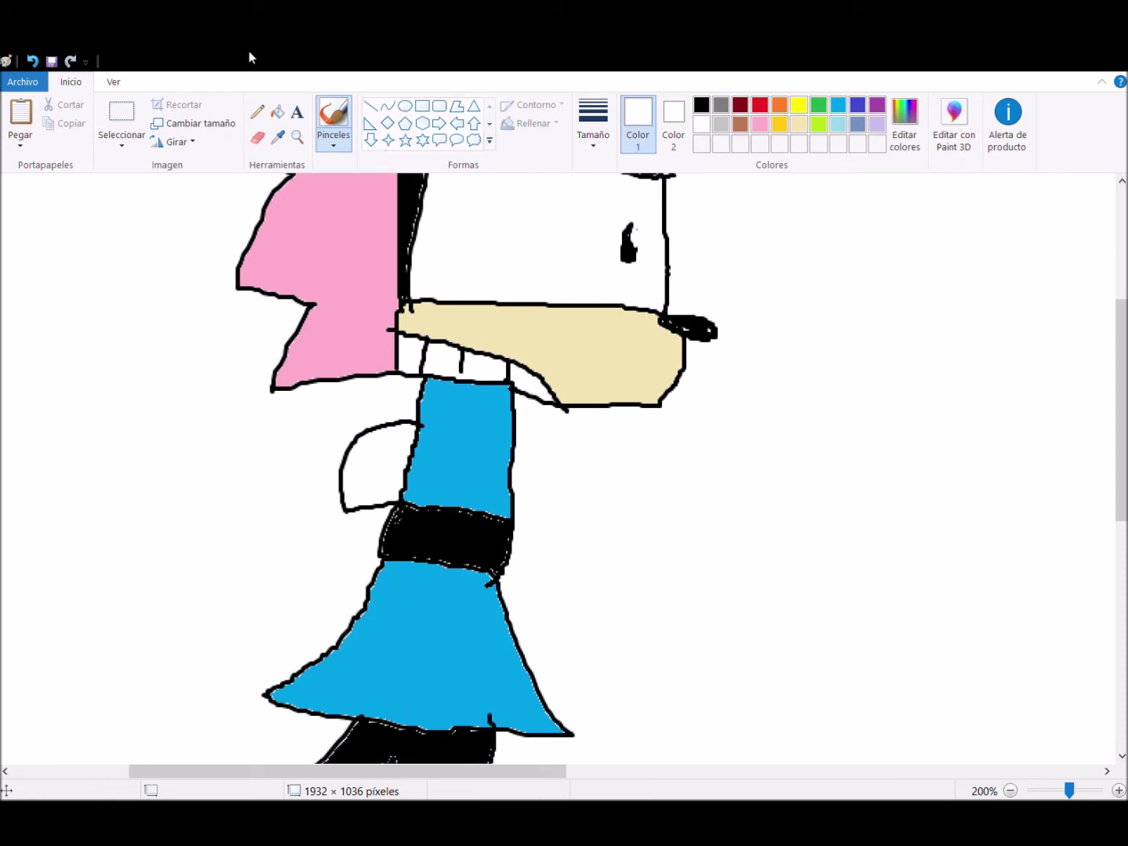
left_click(277, 112)
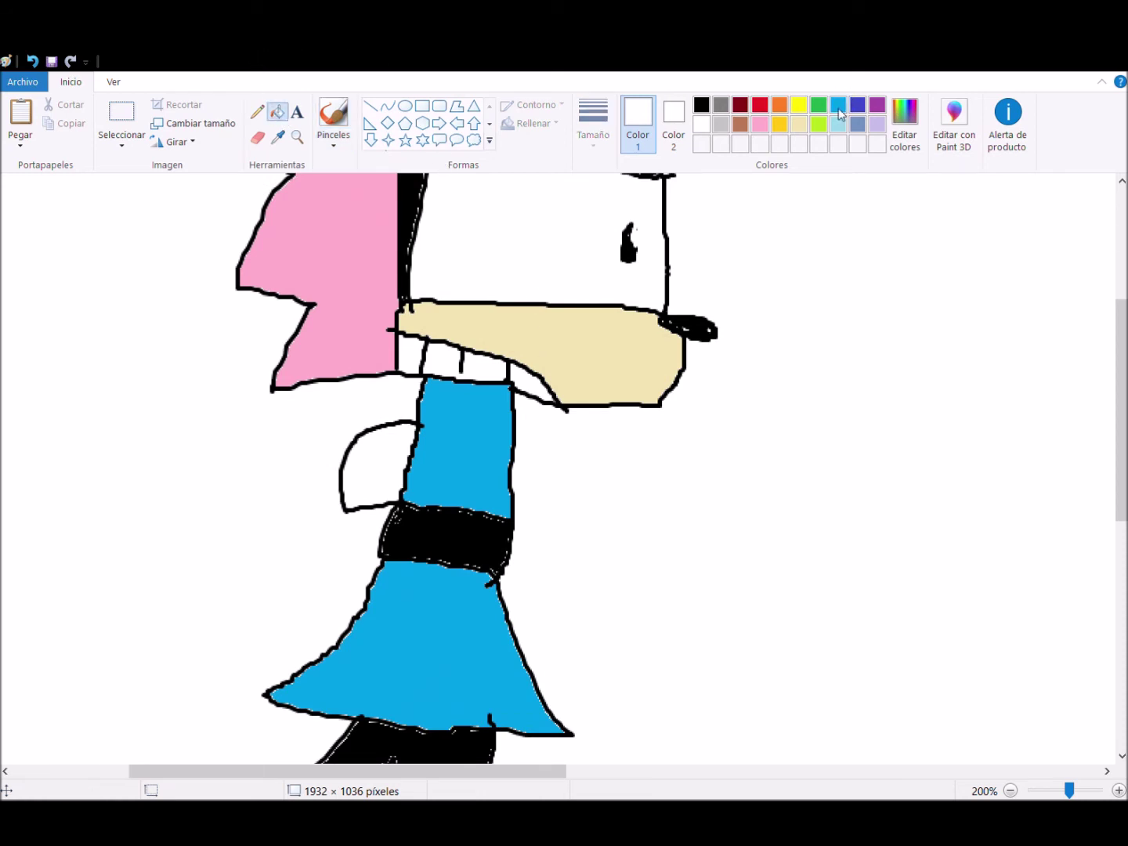
left_click(760, 125)
left_click(392, 455)
Step: Draw a black-outlined arm reaching forward from the torso, with a wrist band, a flared cuff and a round hand
left_click(333, 118)
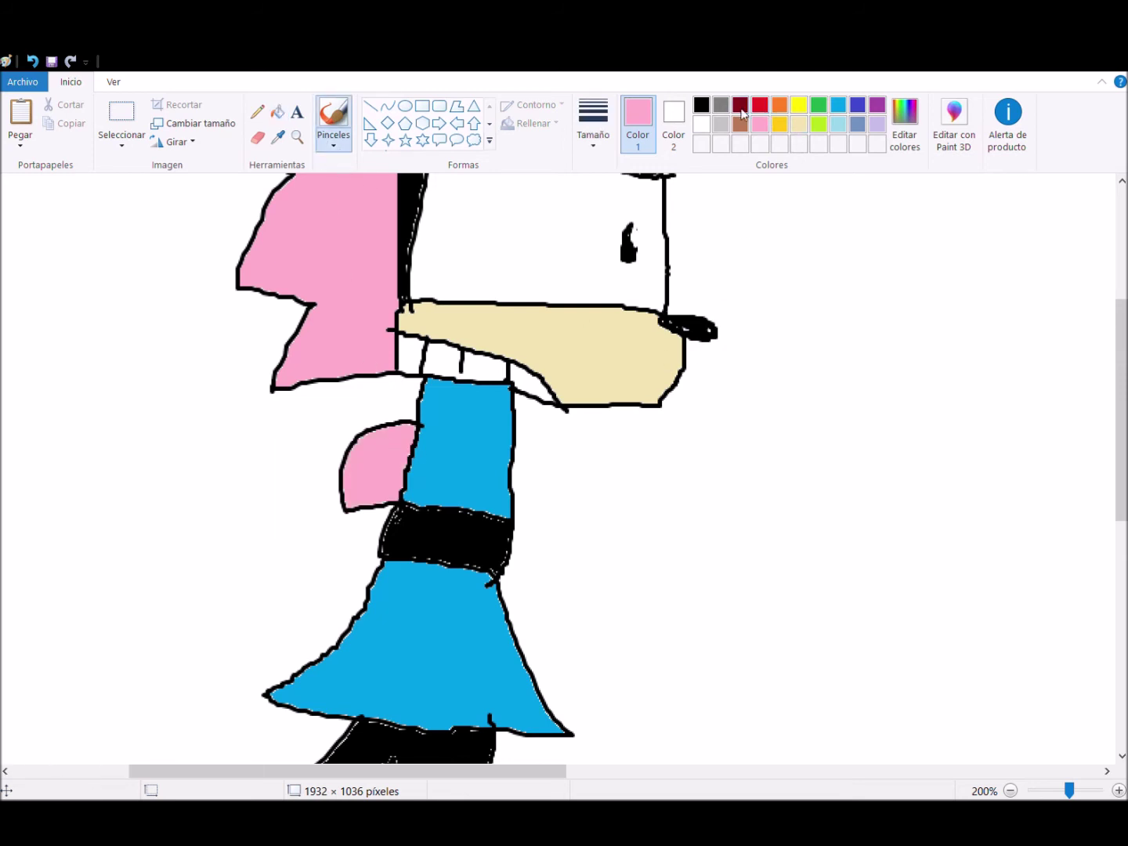
left_click(702, 104)
left_click_drag(453, 772, 624, 774)
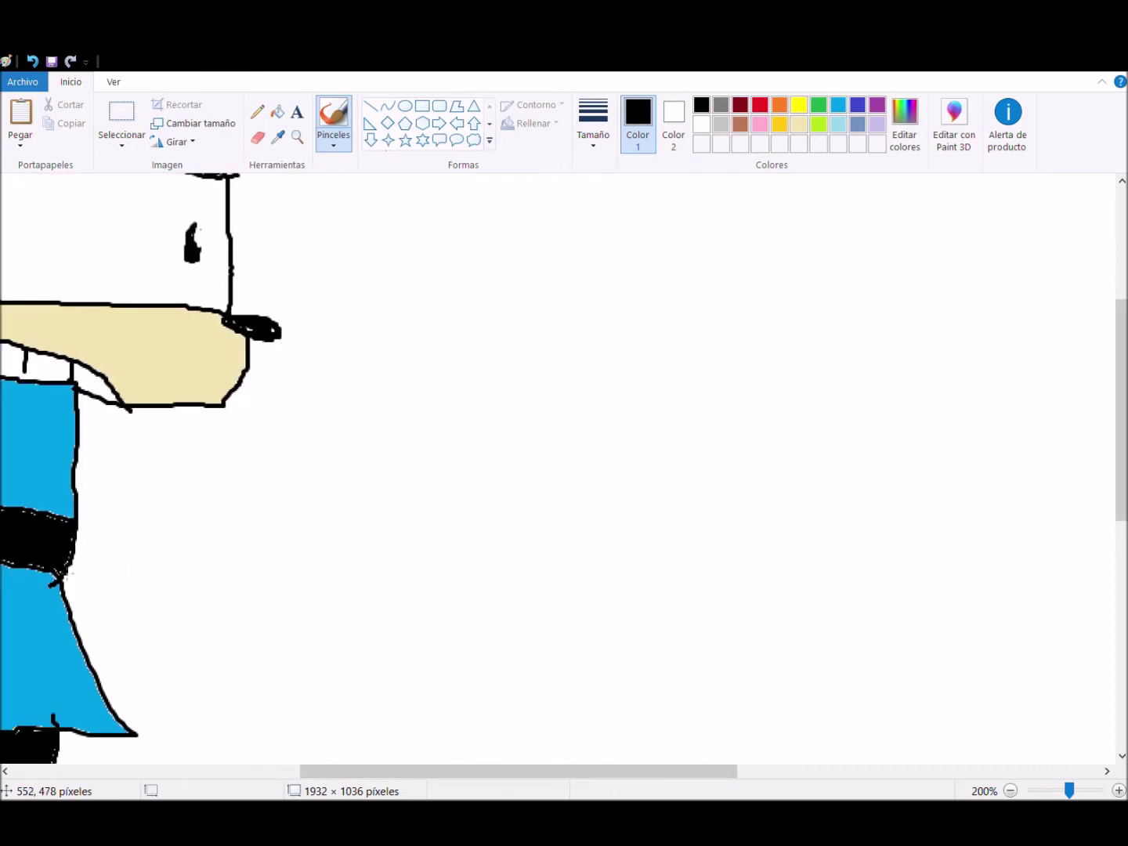
mouse_move(73, 569)
left_mouse_down()
mouse_move(115, 593)
mouse_move(252, 627)
mouse_move(265, 584)
mouse_move(164, 554)
mouse_move(76, 501)
left_mouse_up()
mouse_move(254, 618)
left_mouse_down()
mouse_move(214, 611)
mouse_move(218, 547)
mouse_move(306, 614)
mouse_move(259, 563)
left_mouse_up()
mouse_move(297, 647)
left_mouse_down()
mouse_move(400, 663)
mouse_move(353, 564)
mouse_move(306, 586)
left_mouse_up()
Step: Draw a double-bladed axe held in the hand, with a narrow handle and a small connector between the two blades
left_click_drag(327, 656, 291, 709)
scroll(168, 580, "down", 3)
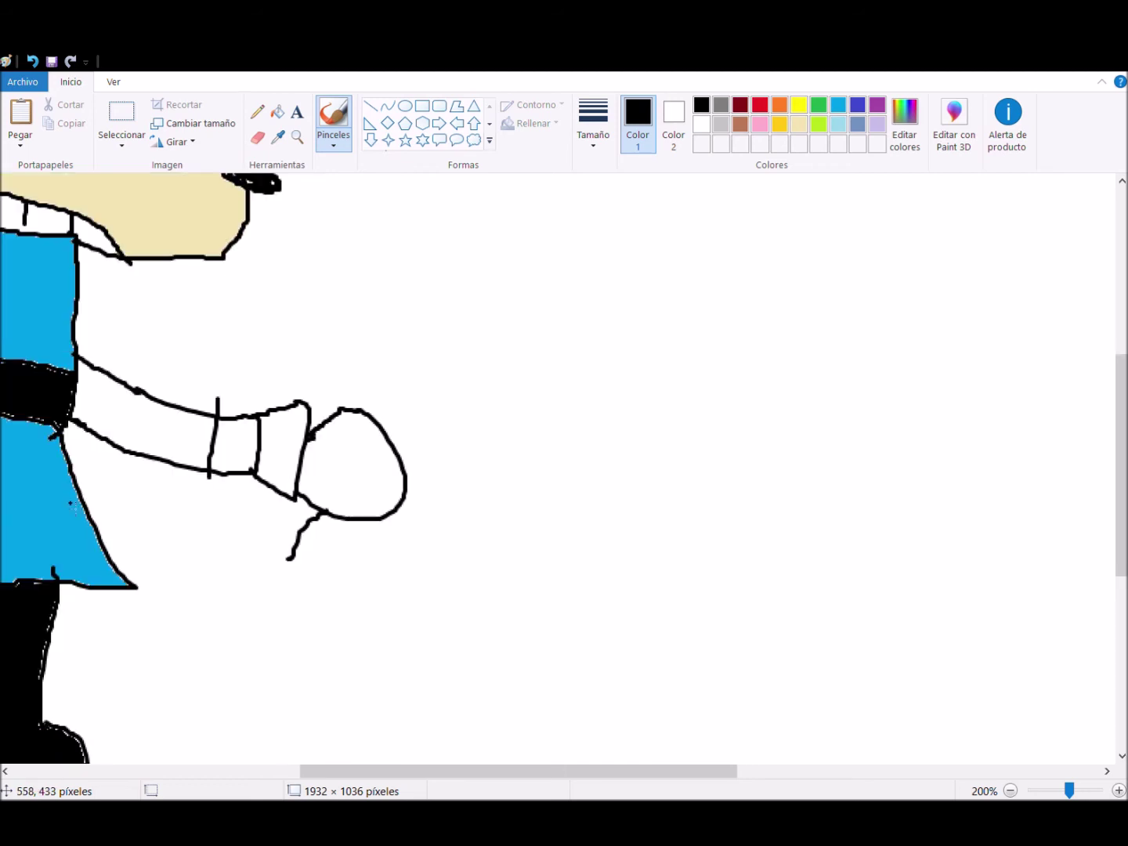
left_click(32, 60)
mouse_move(315, 508)
left_mouse_down()
mouse_move(269, 619)
mouse_move(299, 620)
mouse_move(326, 500)
left_mouse_up()
mouse_move(325, 427)
left_mouse_down()
mouse_move(360, 382)
mouse_move(396, 393)
mouse_move(378, 429)
left_mouse_up()
mouse_move(353, 369)
left_mouse_down()
mouse_move(241, 345)
mouse_move(365, 338)
mouse_move(396, 384)
mouse_move(556, 522)
mouse_move(452, 339)
mouse_move(397, 348)
left_mouse_up()
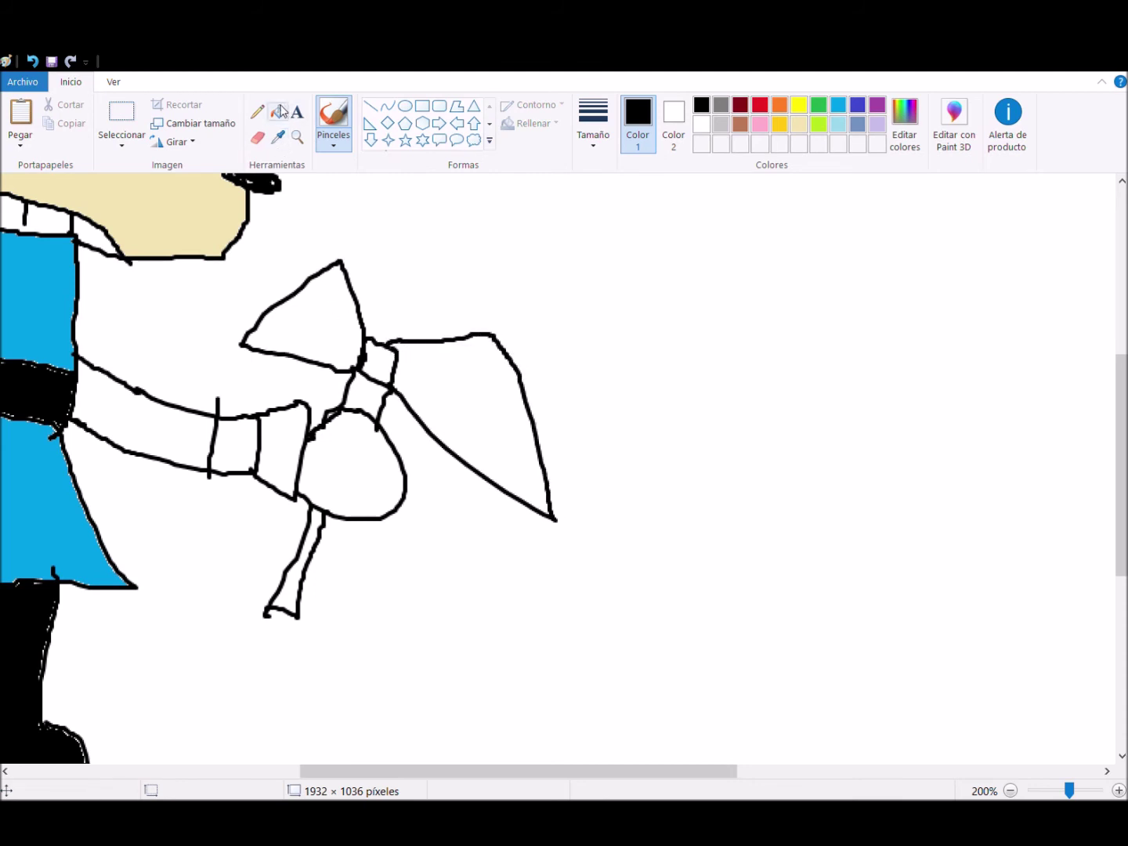
Step: Fill both axe blades with green and the connector between them with light gray
left_click(278, 111)
left_click(817, 110)
left_click(479, 458)
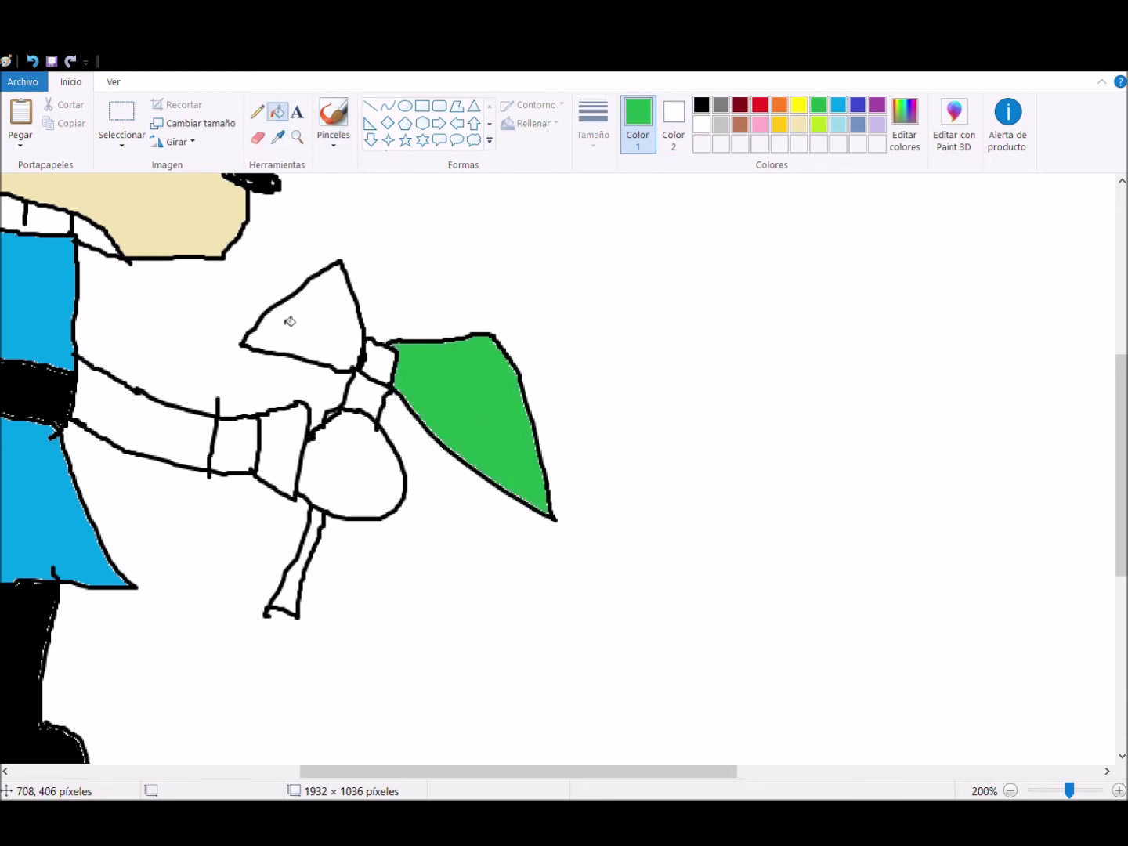
left_click(287, 319)
left_click(721, 124)
left_click(379, 362)
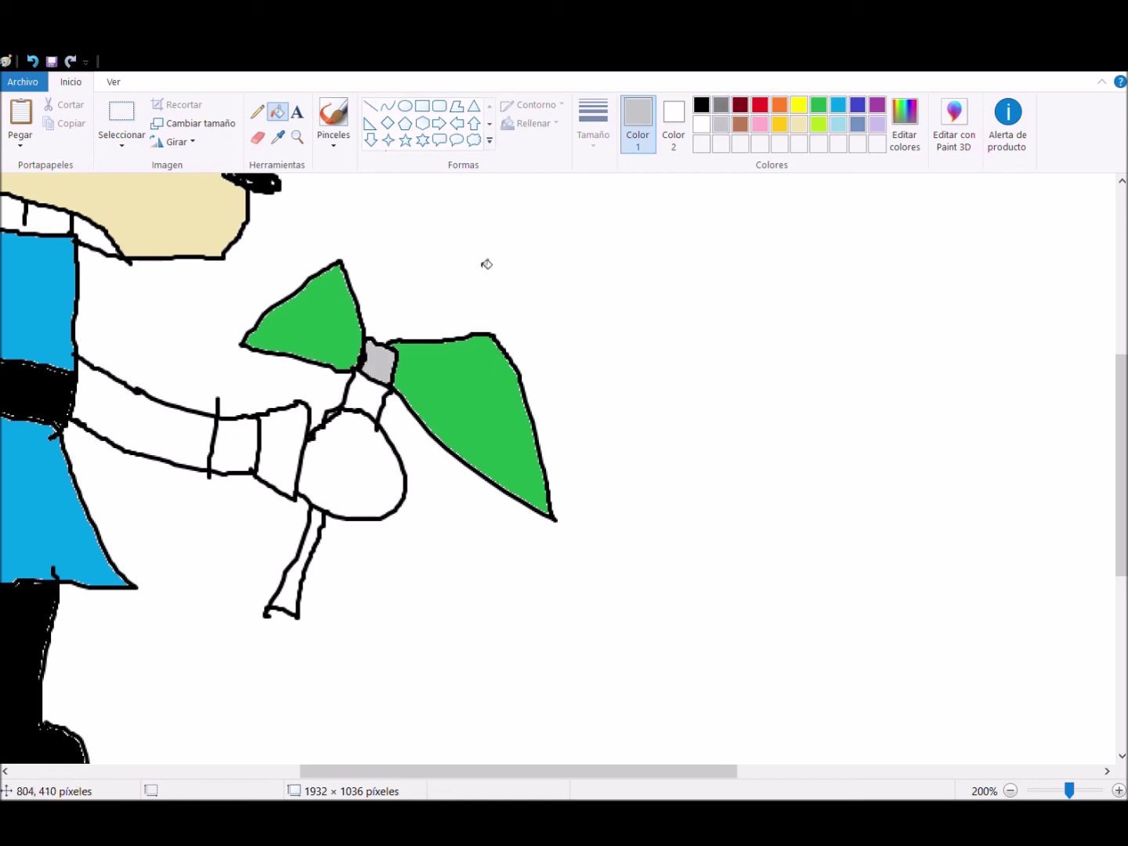
Step: Fill both visible parts of the axe handle with brown
left_click(740, 126)
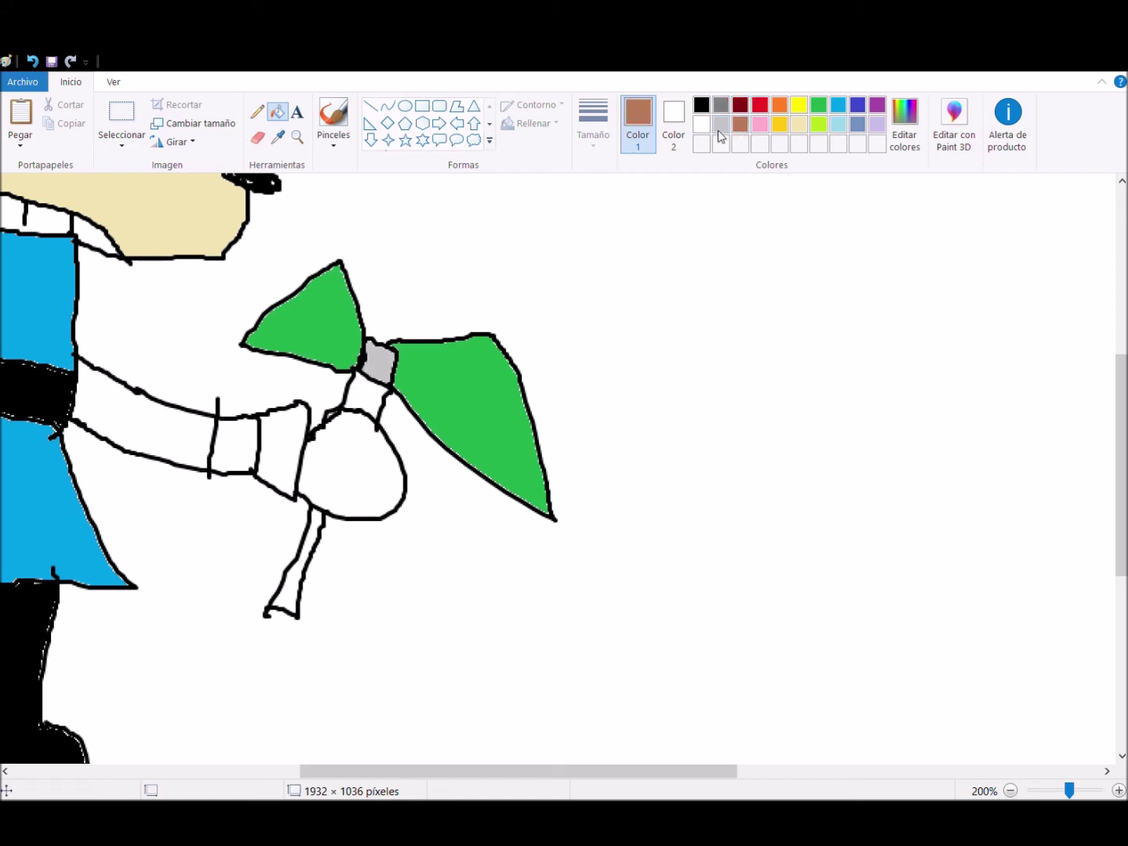
left_click(365, 395)
left_click(317, 533)
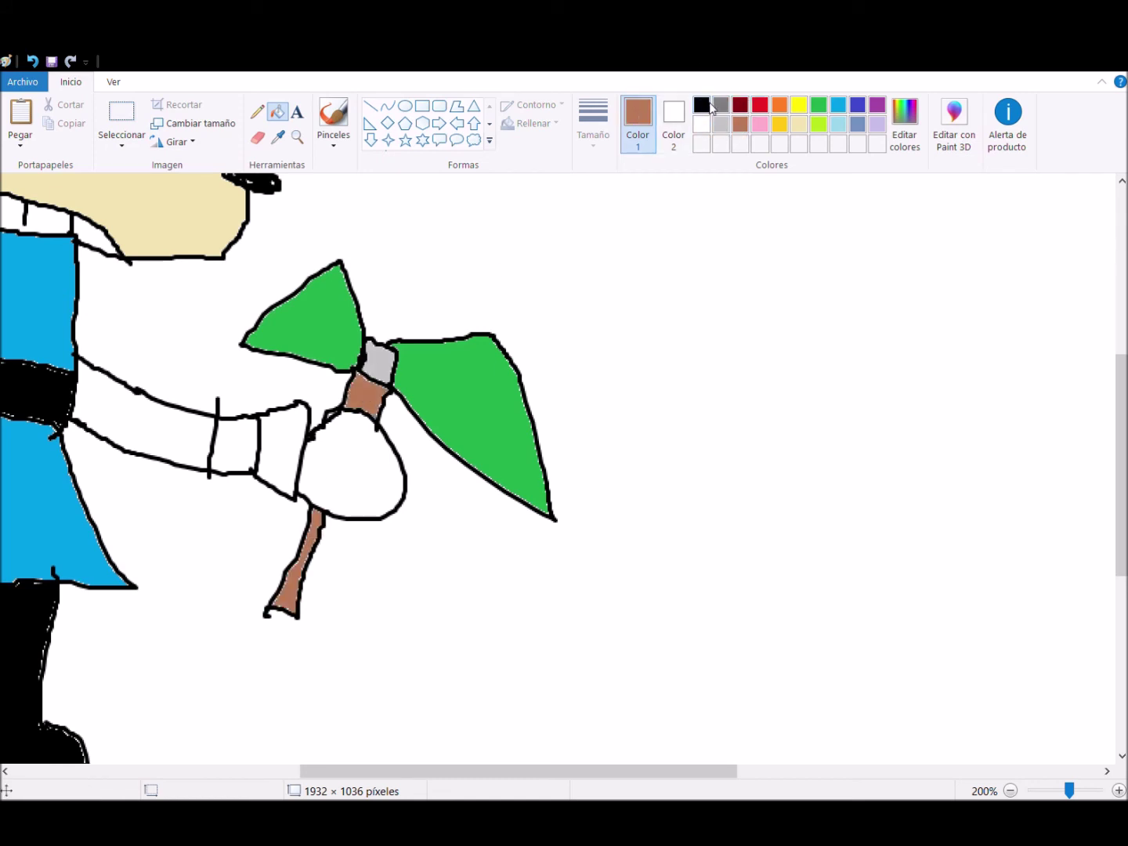
Step: Fill the arm's wrist band with black and the sleeve and cuff with turquoise blue
left_click(701, 104)
left_click(236, 453)
left_click(838, 104)
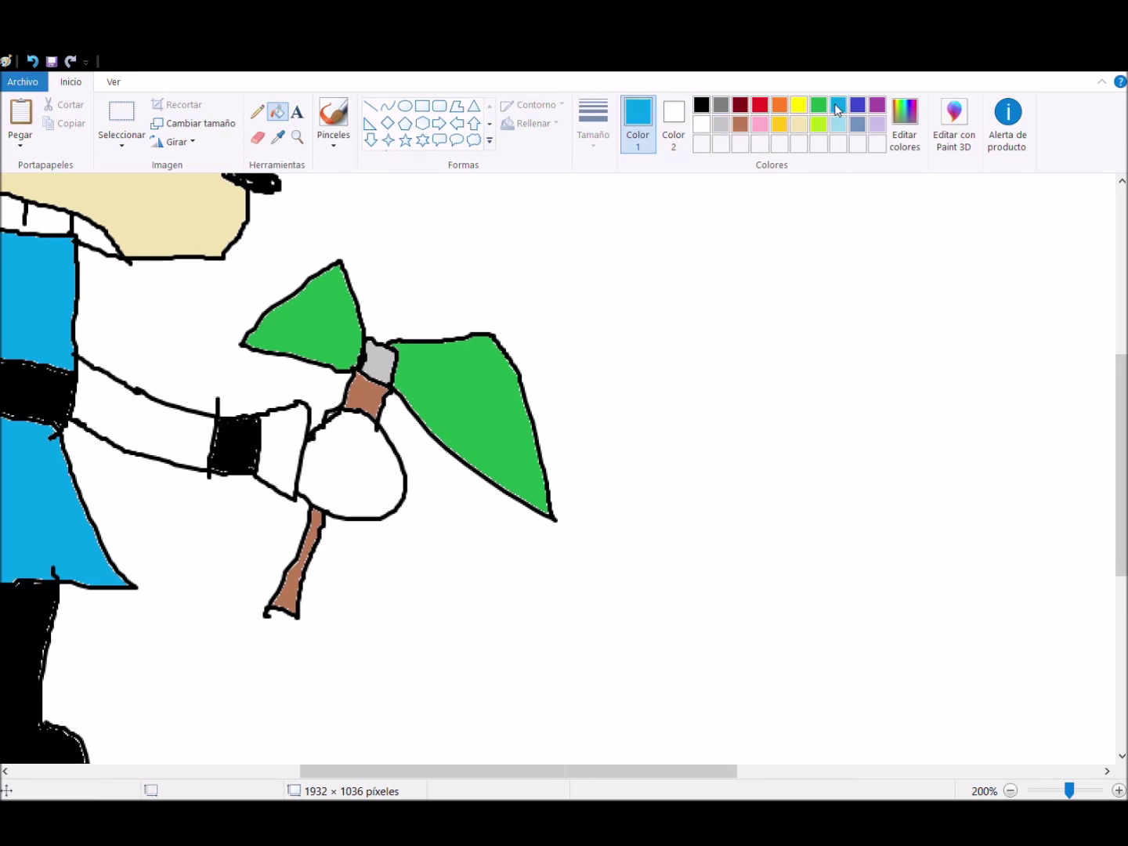
left_click(295, 446)
left_click(162, 437)
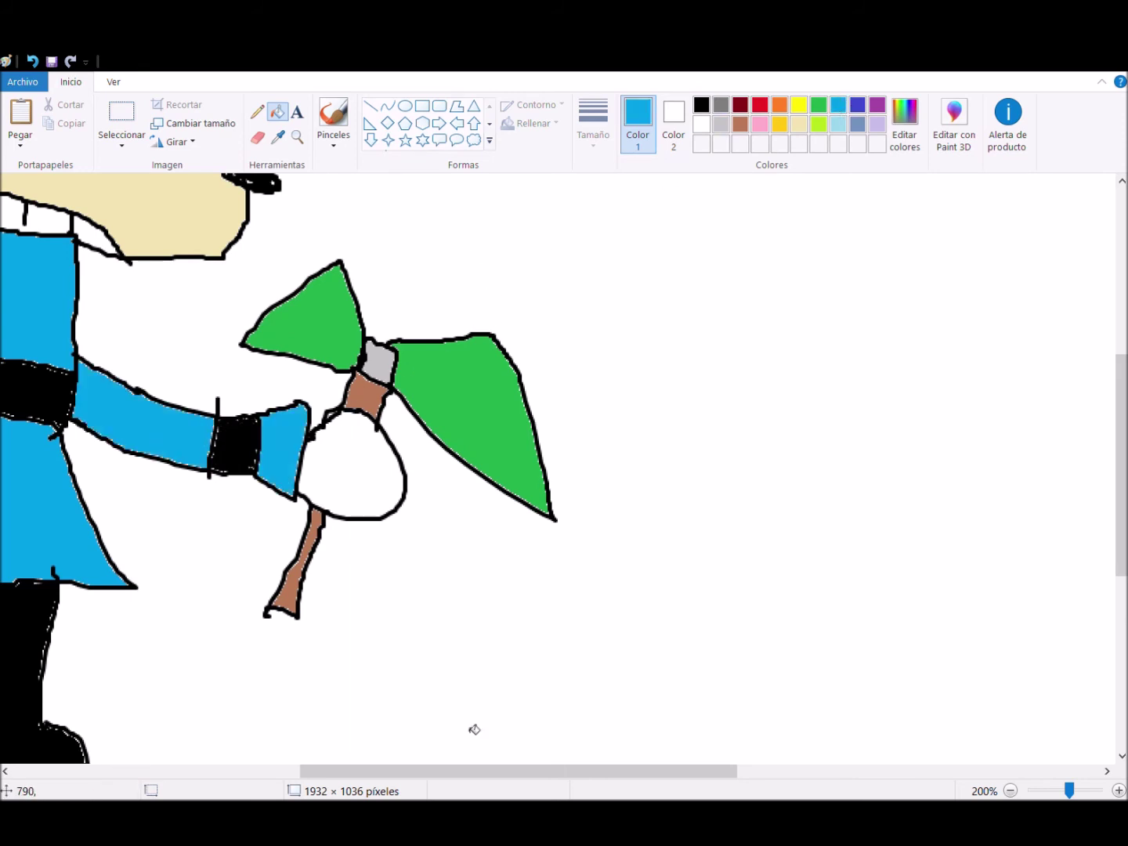
left_click(589, 754)
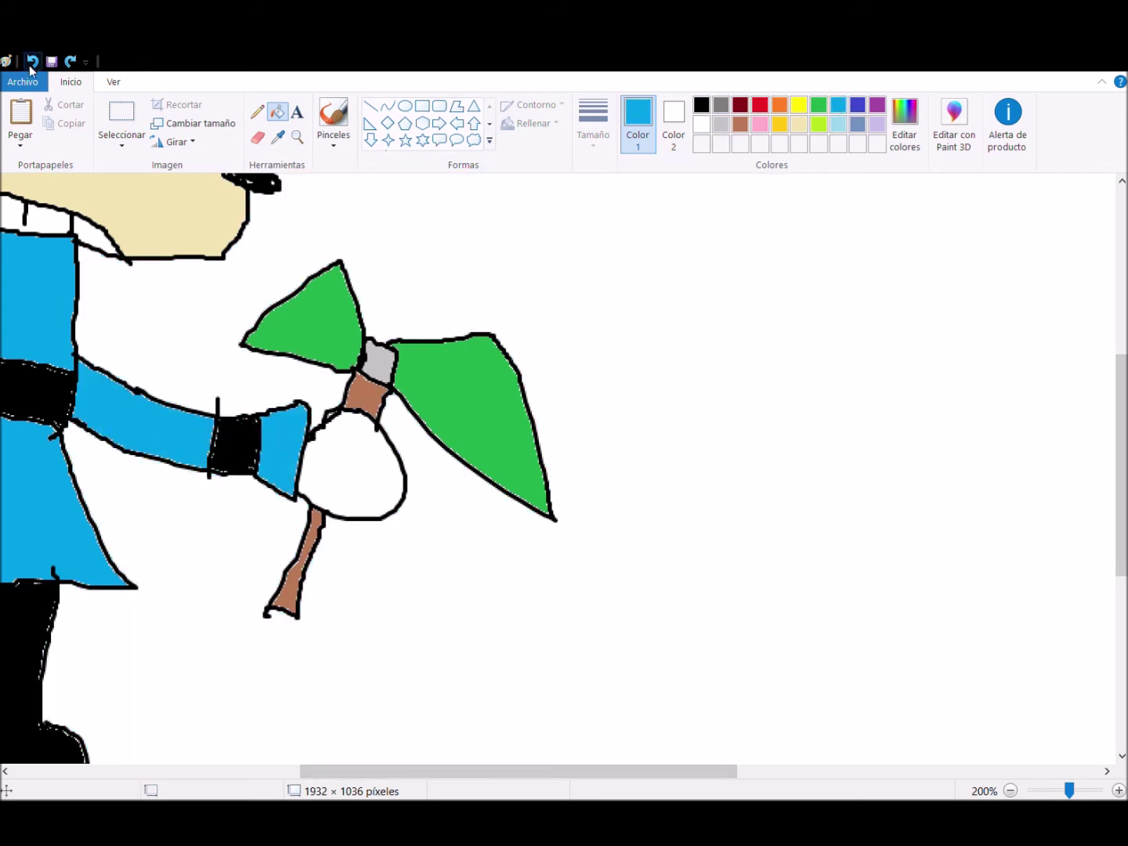
key("ctrl+z")
left_click_drag(443, 773, 239, 732)
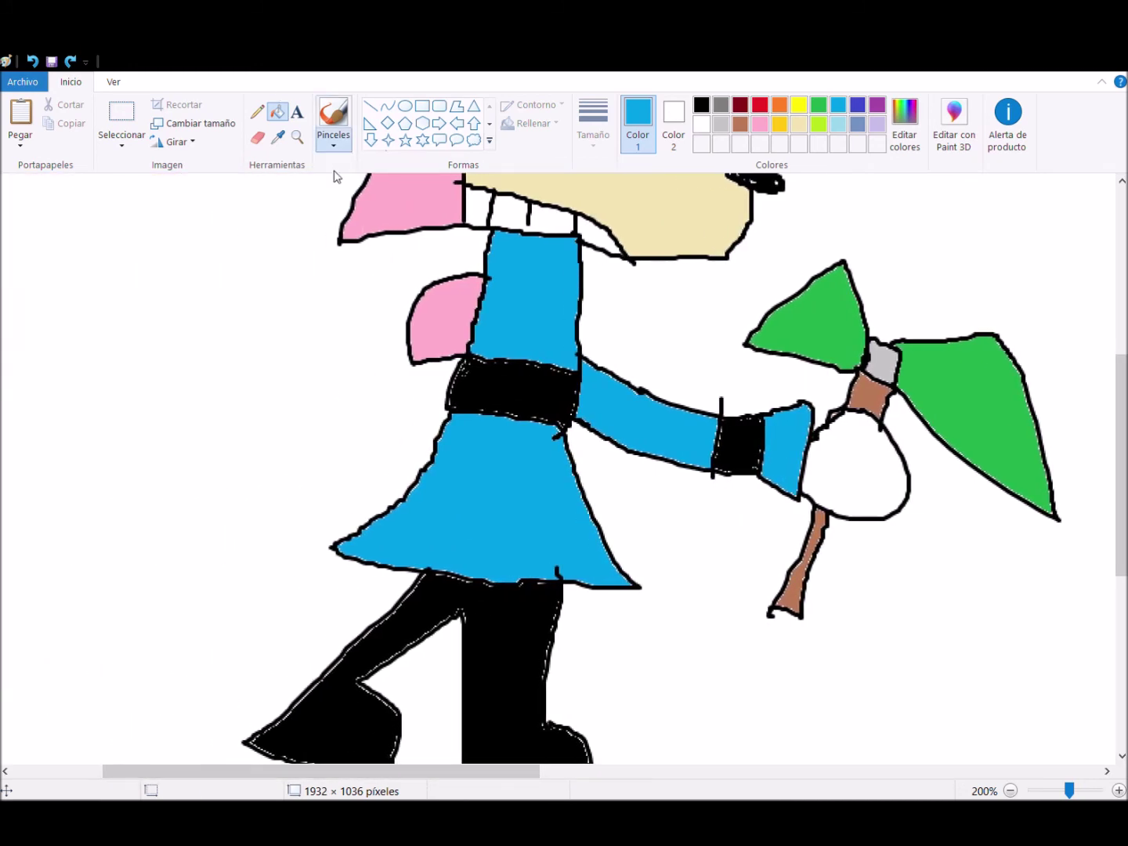
left_click(333, 117)
left_click(701, 104)
left_click_drag(258, 290, 112, 484)
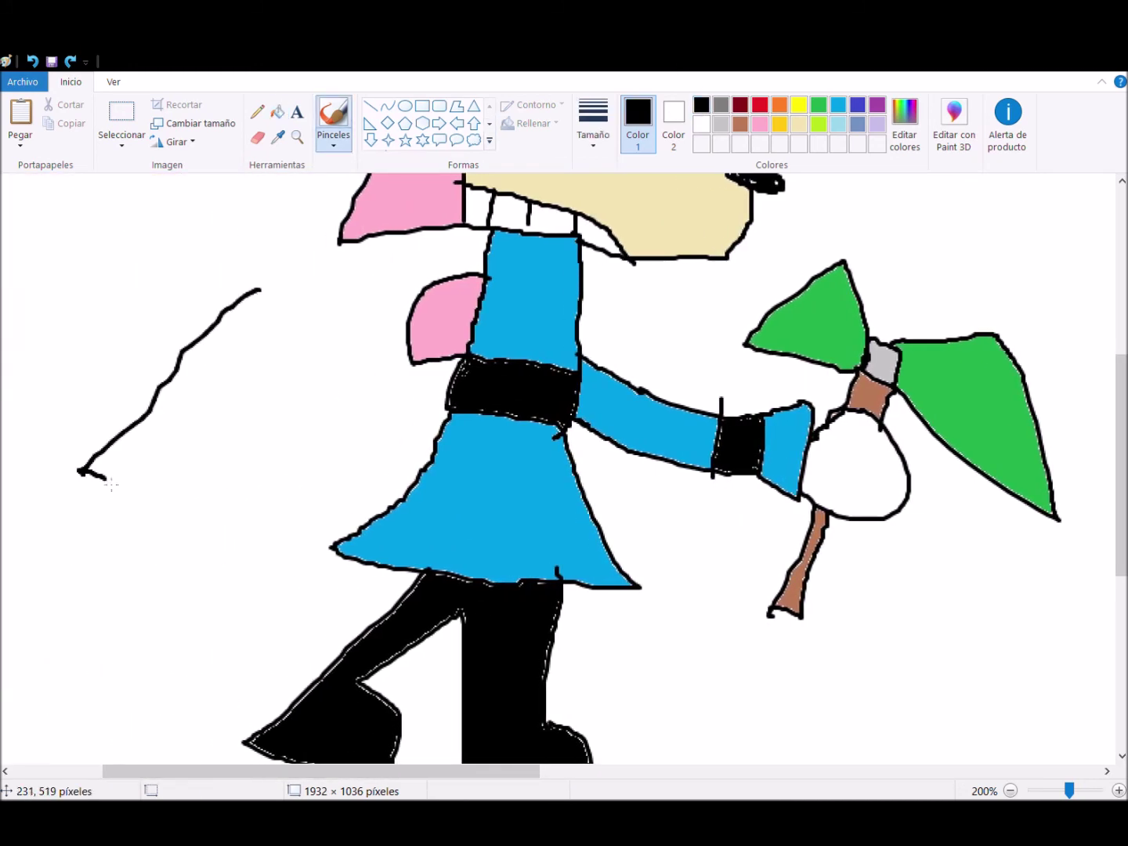
left_click(32, 61)
Step: Draw a slanted arm outline with straight black lines in the empty area behind the character, including a crossline that marks off the cuff
left_click(370, 105)
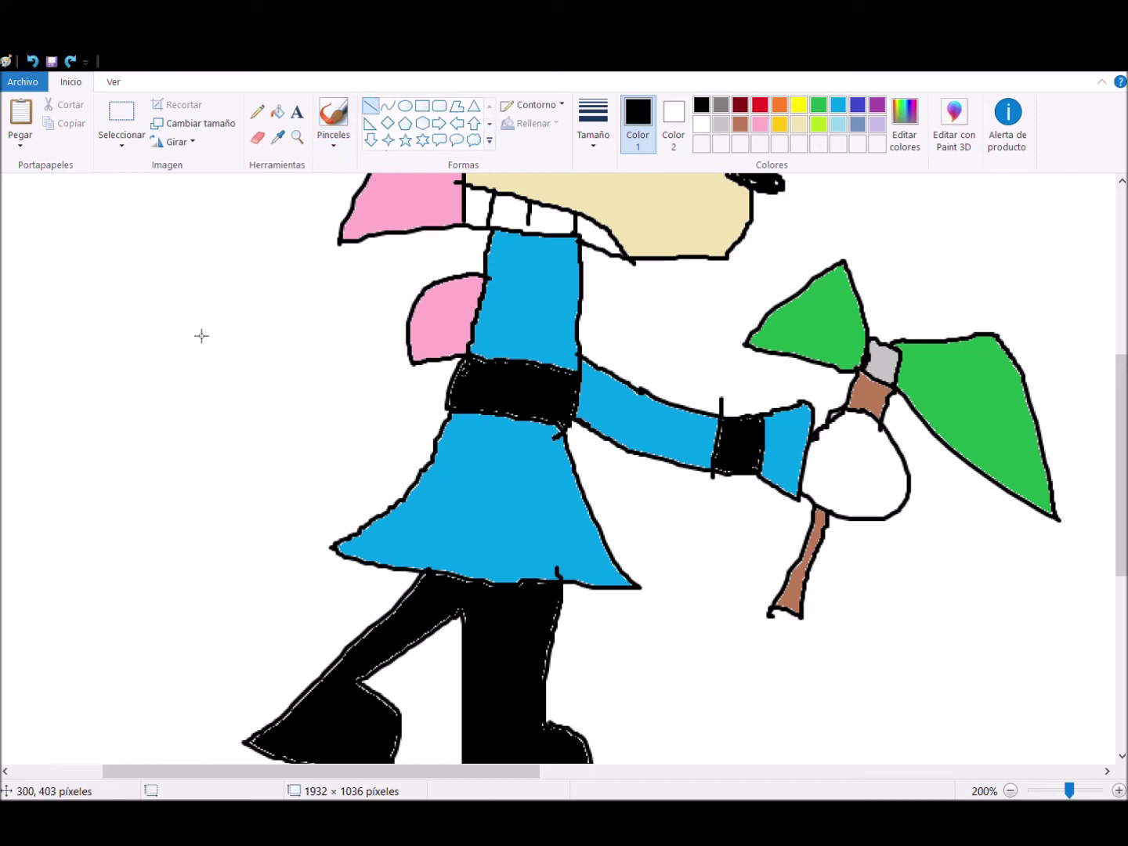
mouse_move(240, 318)
left_mouse_down()
mouse_move(115, 552)
mouse_move(203, 580)
mouse_move(237, 511)
mouse_move(289, 326)
left_mouse_up()
left_click_drag(137, 497, 257, 522)
Step: Fill the new arm's cuff with black and its sleeve with turquoise blue
left_click(277, 112)
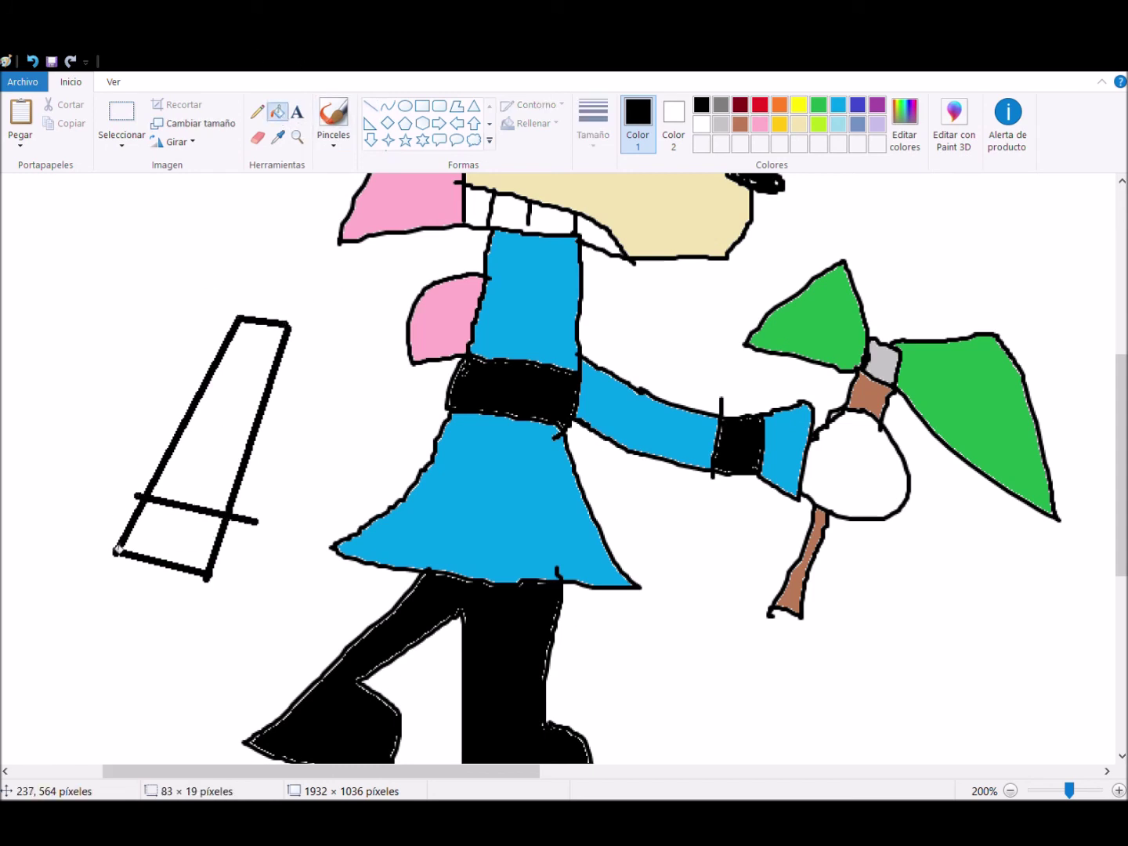
left_click(173, 538)
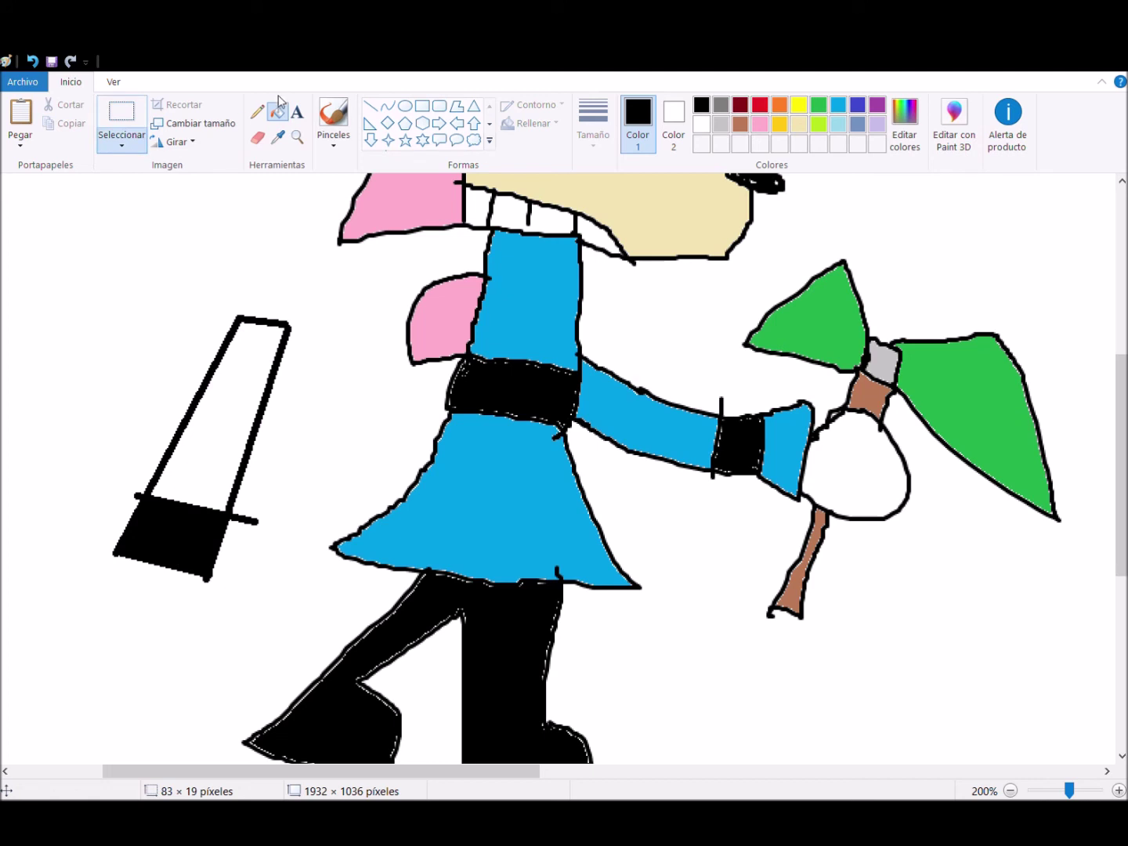
left_click(280, 113)
left_click(838, 125)
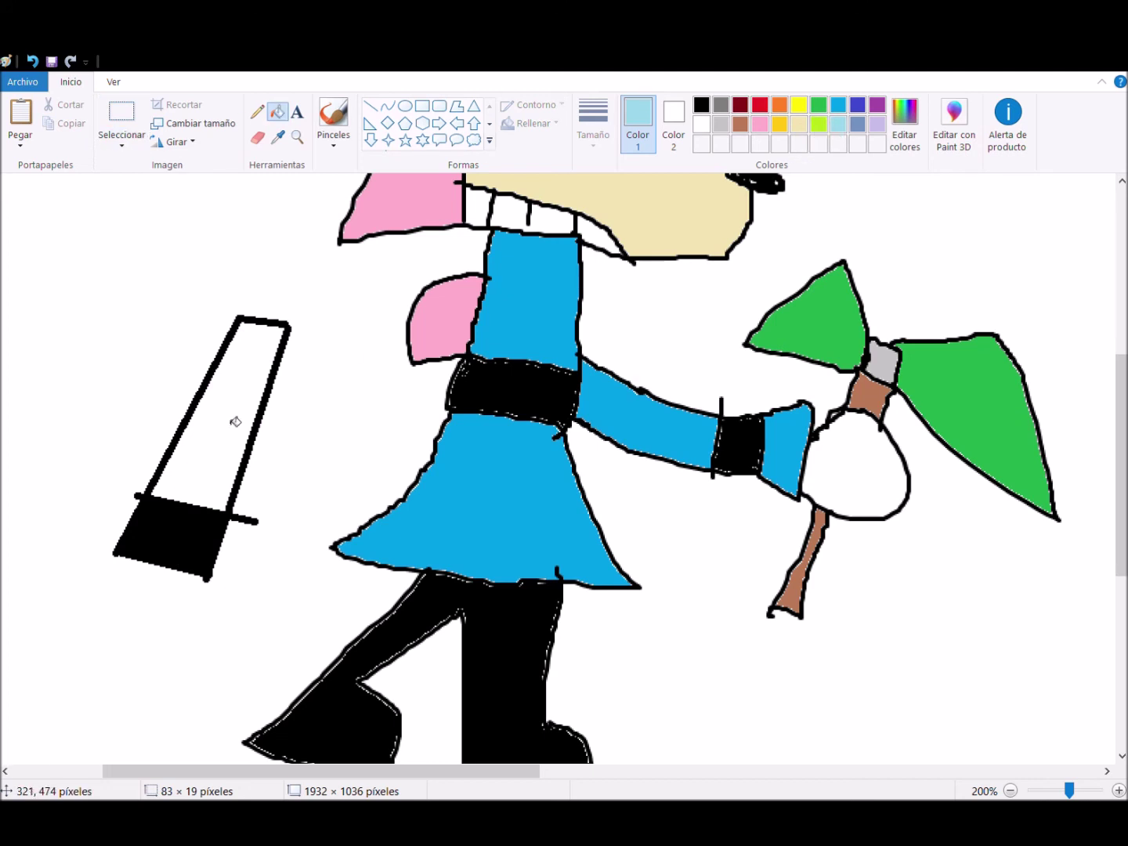
left_click(837, 105)
left_click(221, 474)
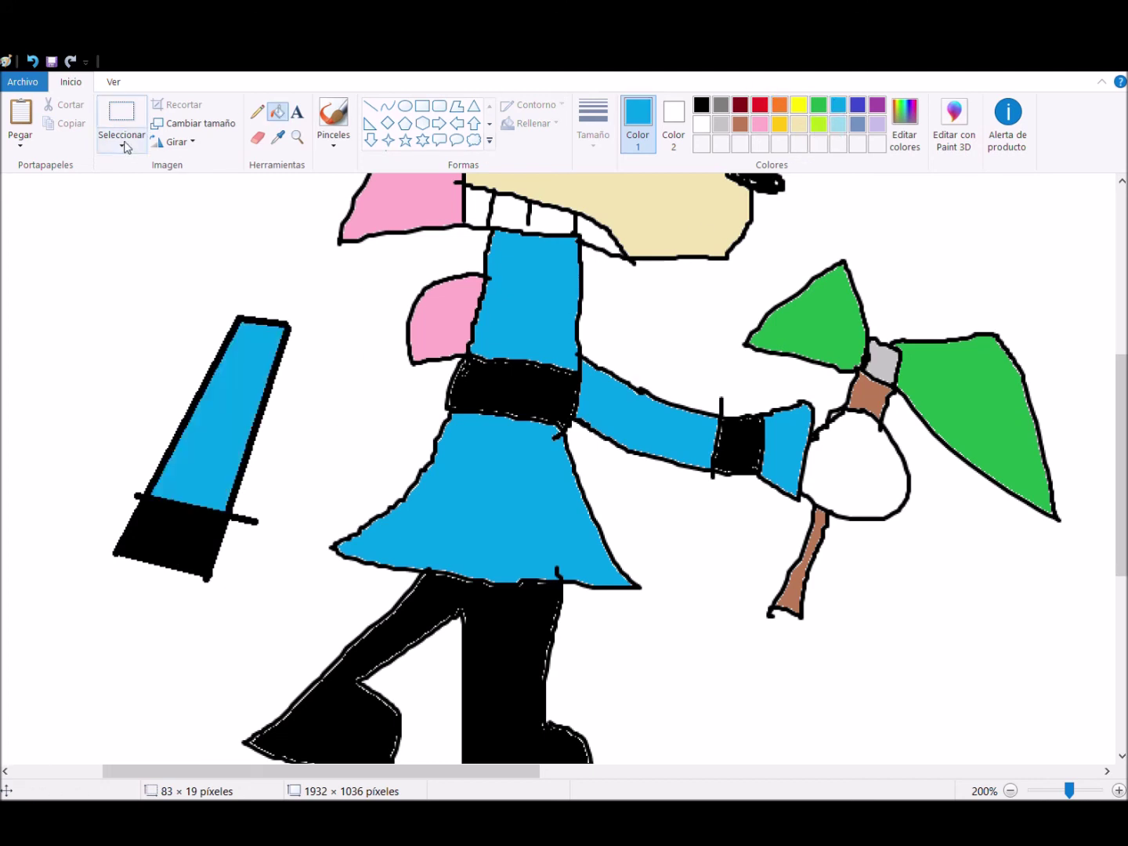
Step: Select the new arm with a free-form selection and move it onto the character's shoulder, overlapping the dress
left_click(122, 145)
left_click(124, 207)
mouse_move(84, 275)
left_mouse_down()
mouse_move(52, 424)
mouse_move(214, 643)
mouse_move(313, 259)
left_mouse_up()
left_click_drag(272, 339, 466, 294)
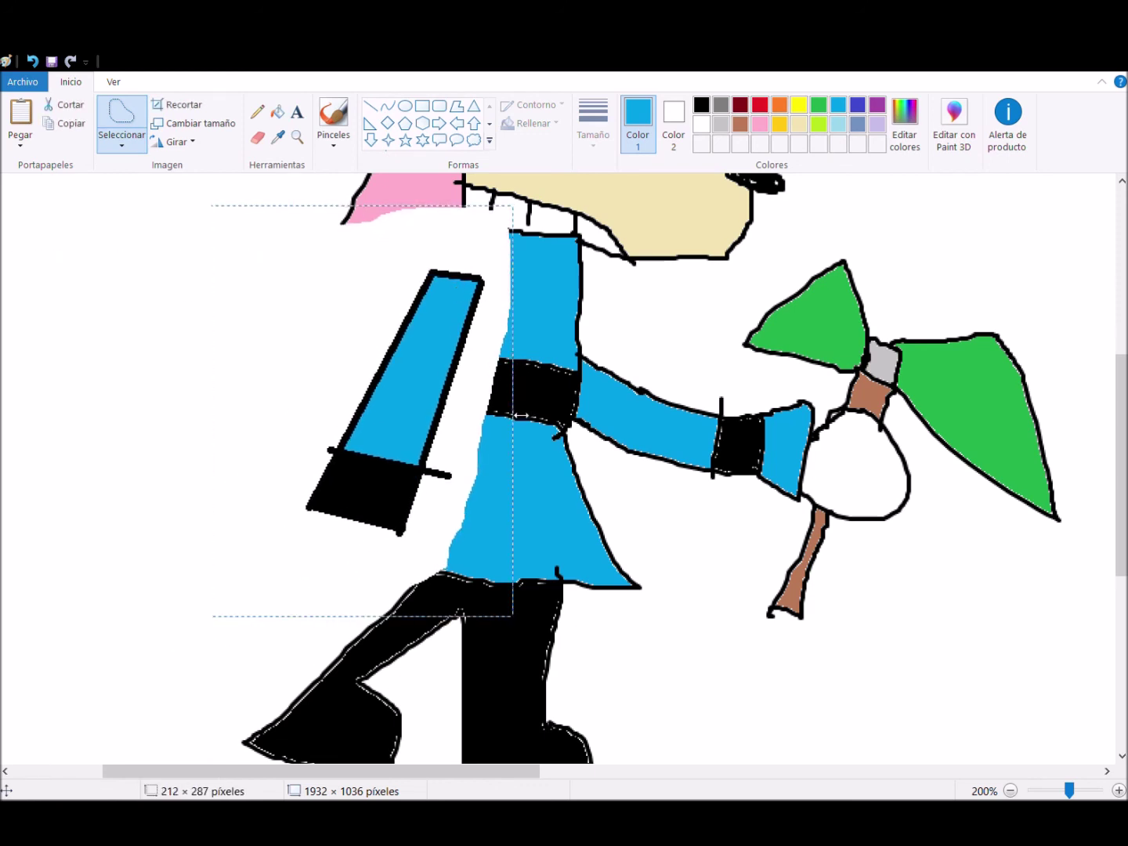
left_click_drag(498, 421, 514, 395)
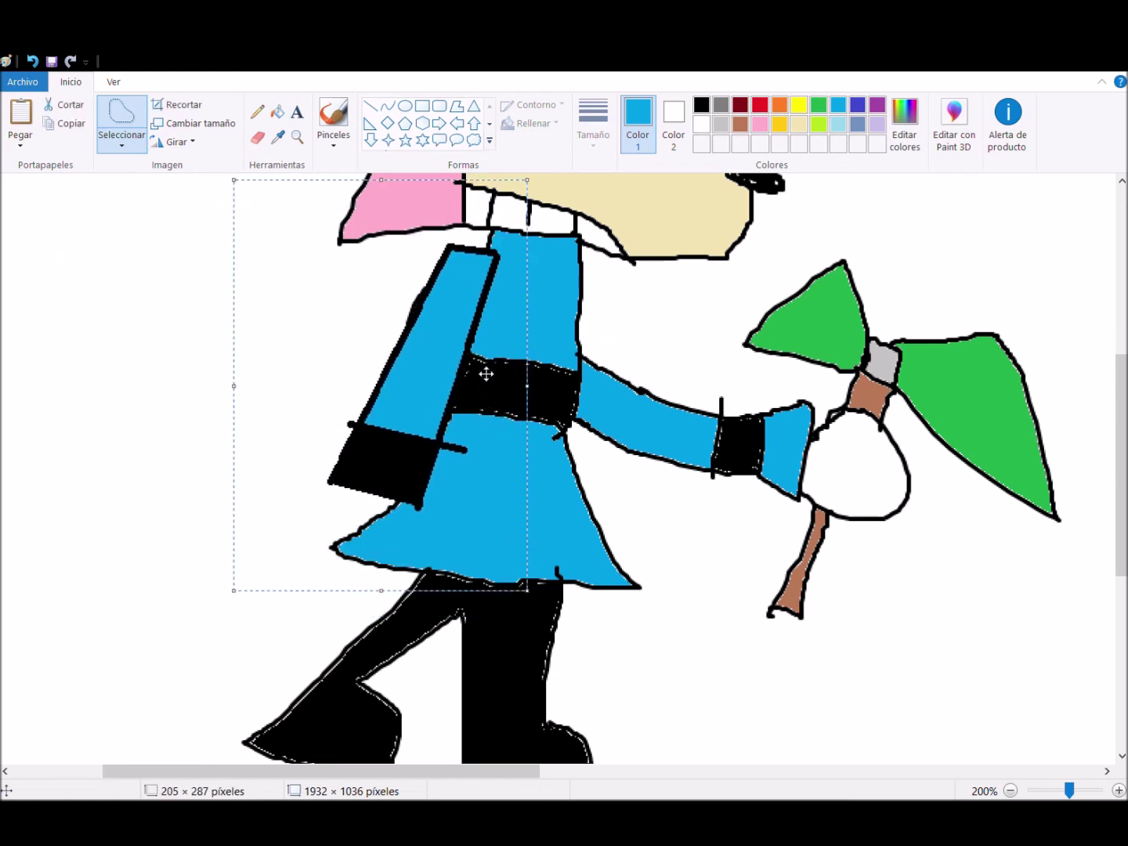
Step: Draw a black hand outline with rounded fingers in the empty area behind the character and fill it with light gray
left_click(333, 124)
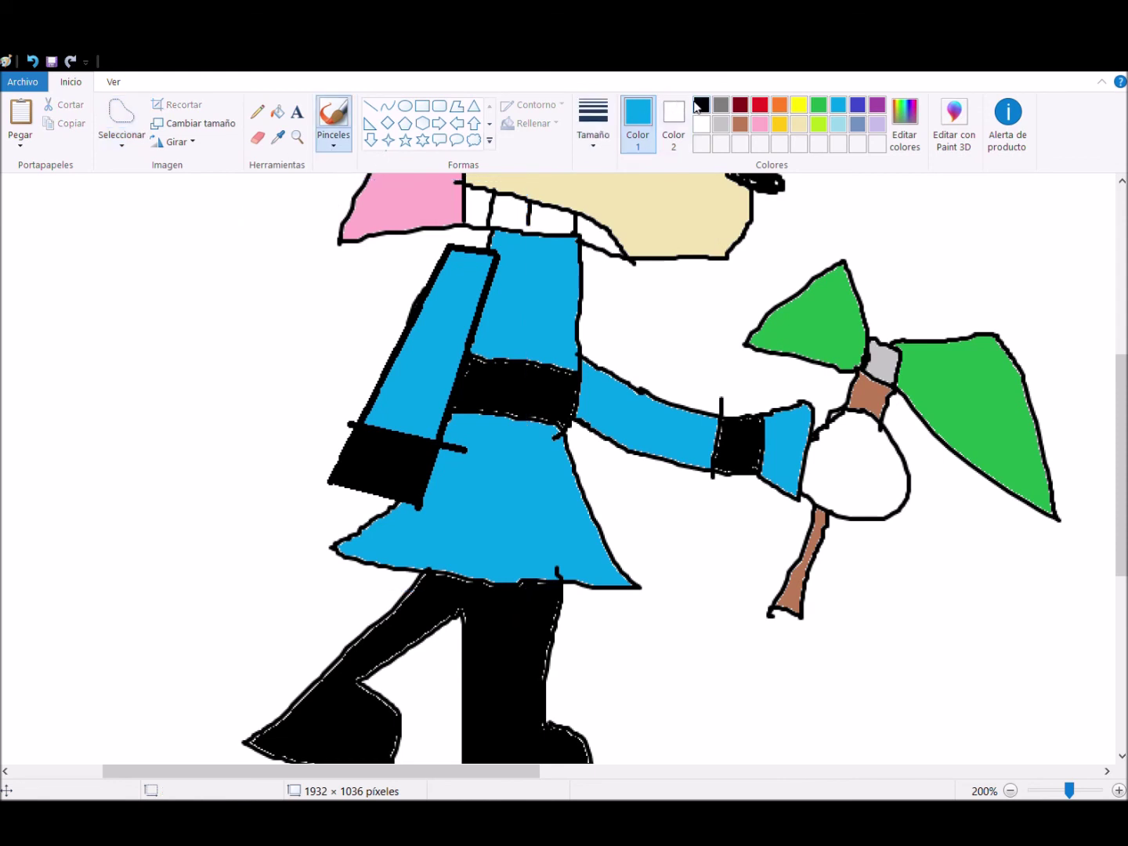
left_click(701, 104)
mouse_move(123, 486)
left_mouse_down()
mouse_move(94, 566)
mouse_move(147, 532)
mouse_move(178, 584)
mouse_move(205, 556)
mouse_move(236, 580)
mouse_move(241, 554)
mouse_move(265, 560)
mouse_move(262, 532)
mouse_move(292, 543)
mouse_move(263, 503)
mouse_move(134, 488)
left_mouse_up()
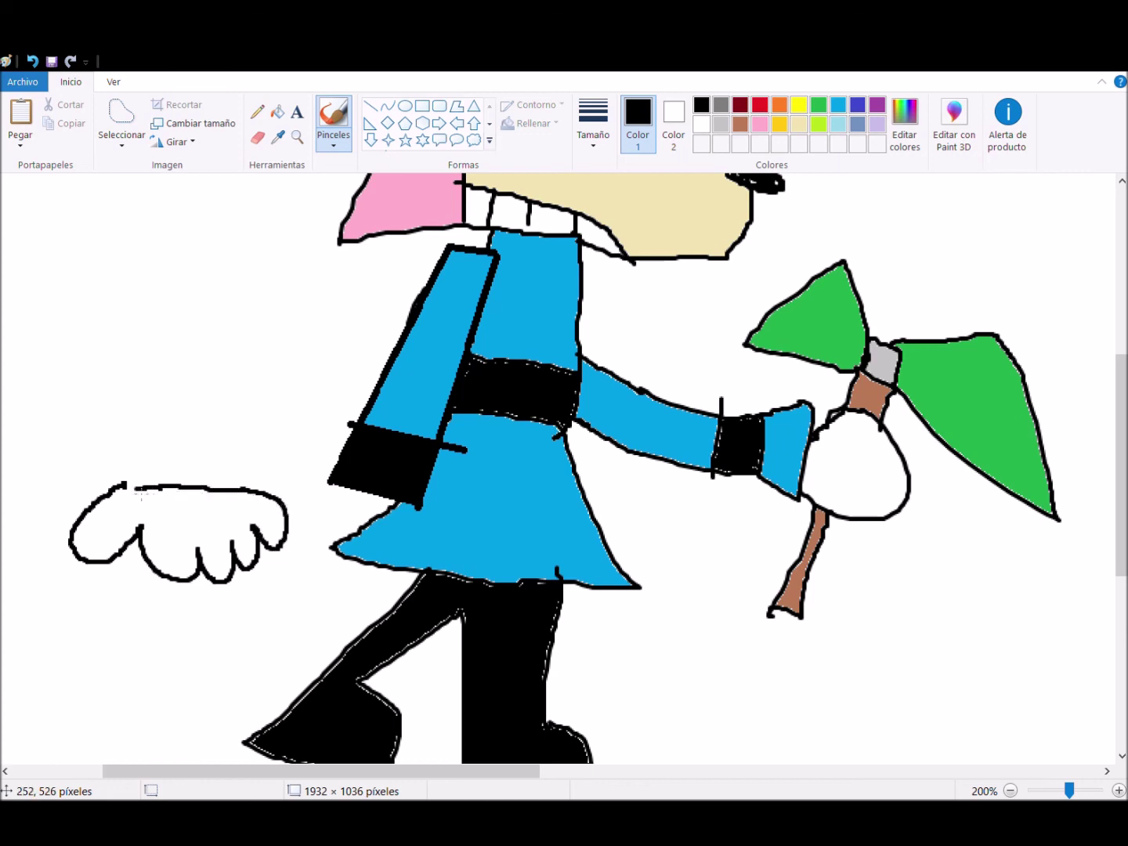
left_click(277, 111)
left_click(721, 124)
left_click(231, 515)
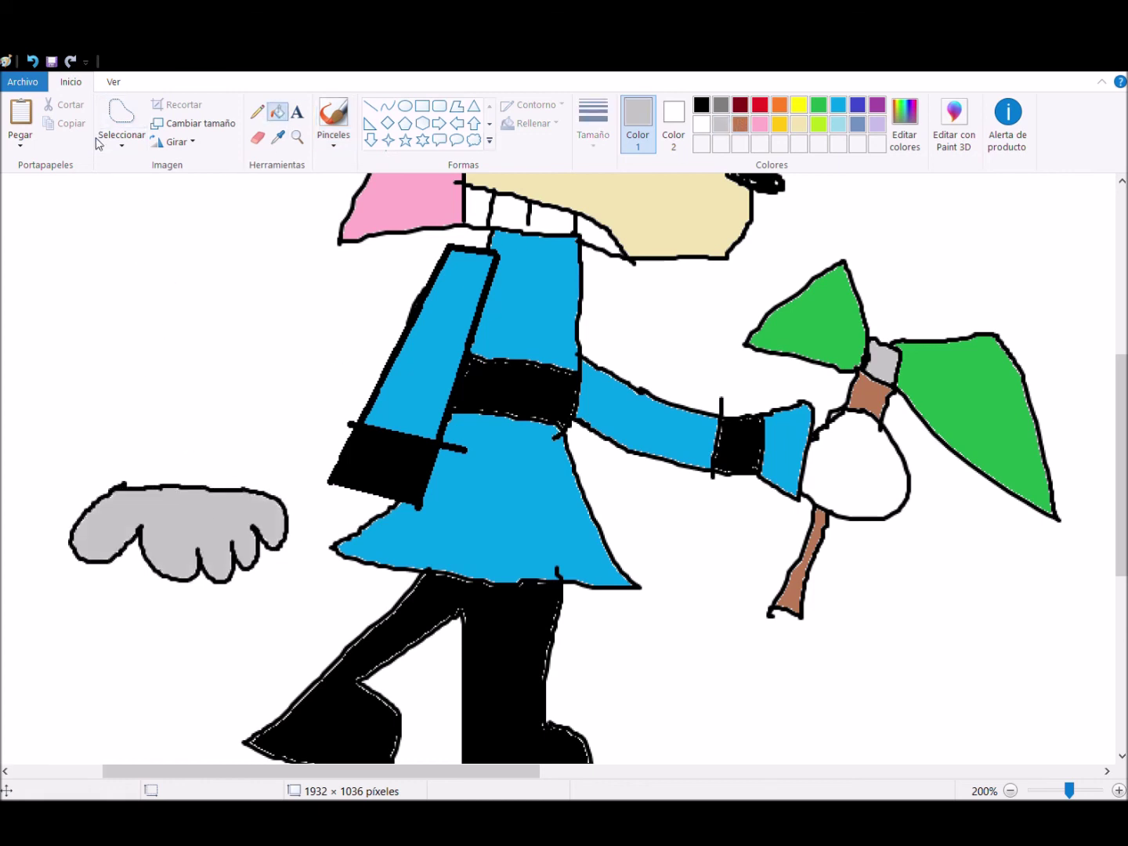
Step: Select the gray hand with a free-form selection and move it to the end of the rear arm's black cuff
left_click(123, 126)
mouse_move(94, 260)
left_mouse_down()
mouse_move(43, 385)
mouse_move(168, 685)
mouse_move(322, 560)
mouse_move(325, 454)
left_mouse_up()
left_click_drag(354, 492, 386, 500)
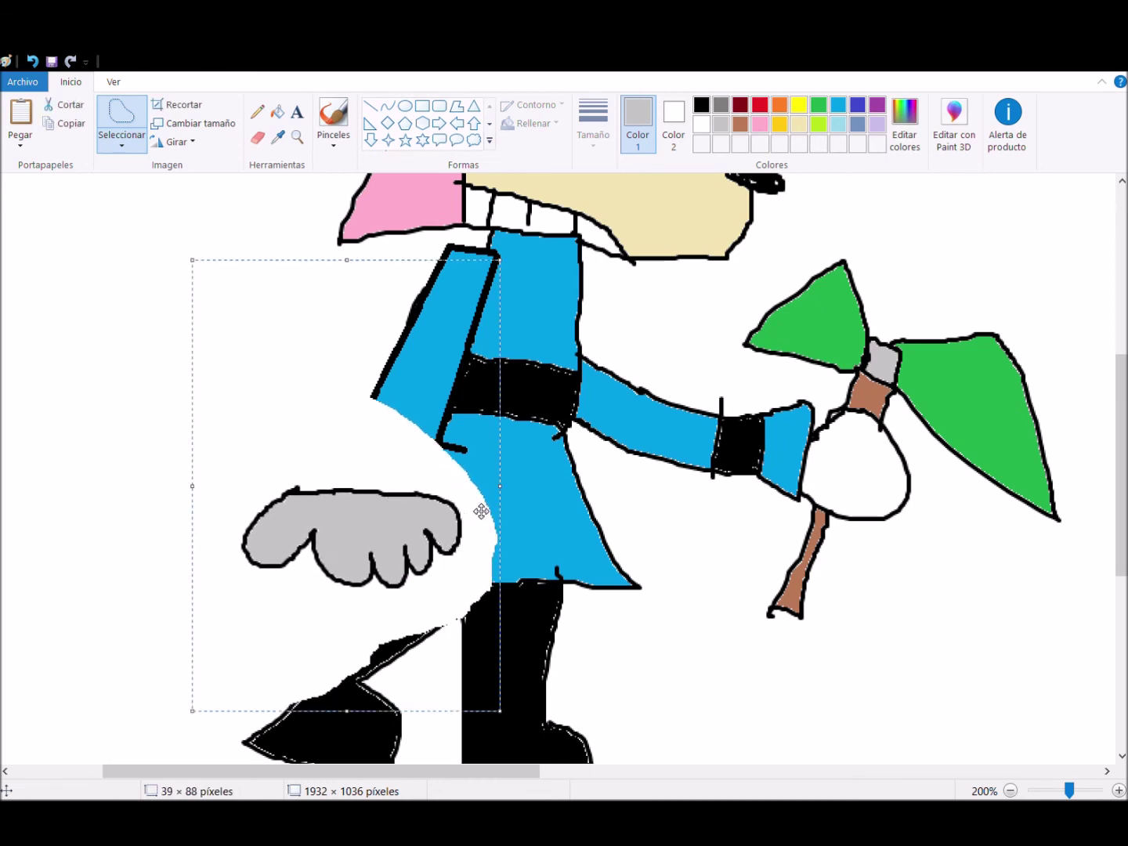
key("ctrl+z")
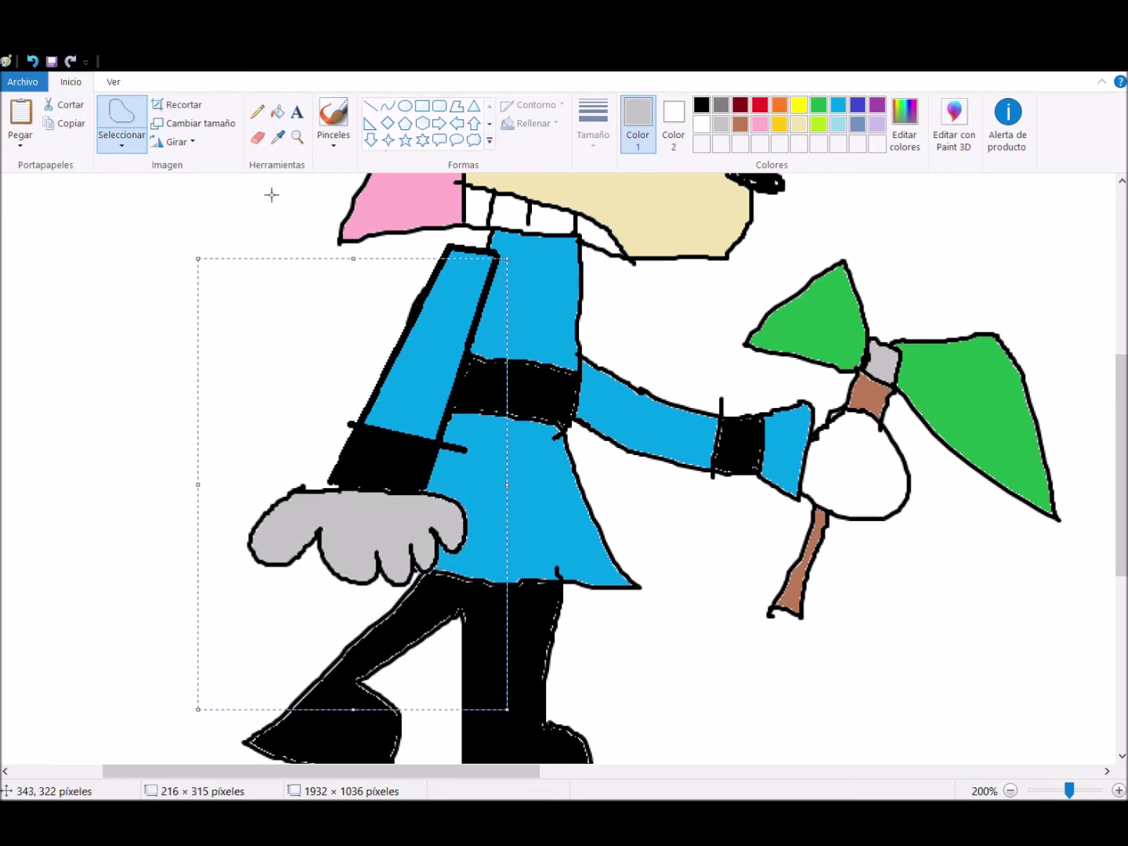
Step: Fill the rear hand with white and show the whole drawing at 50% zoom
left_click(279, 115)
left_click(702, 123)
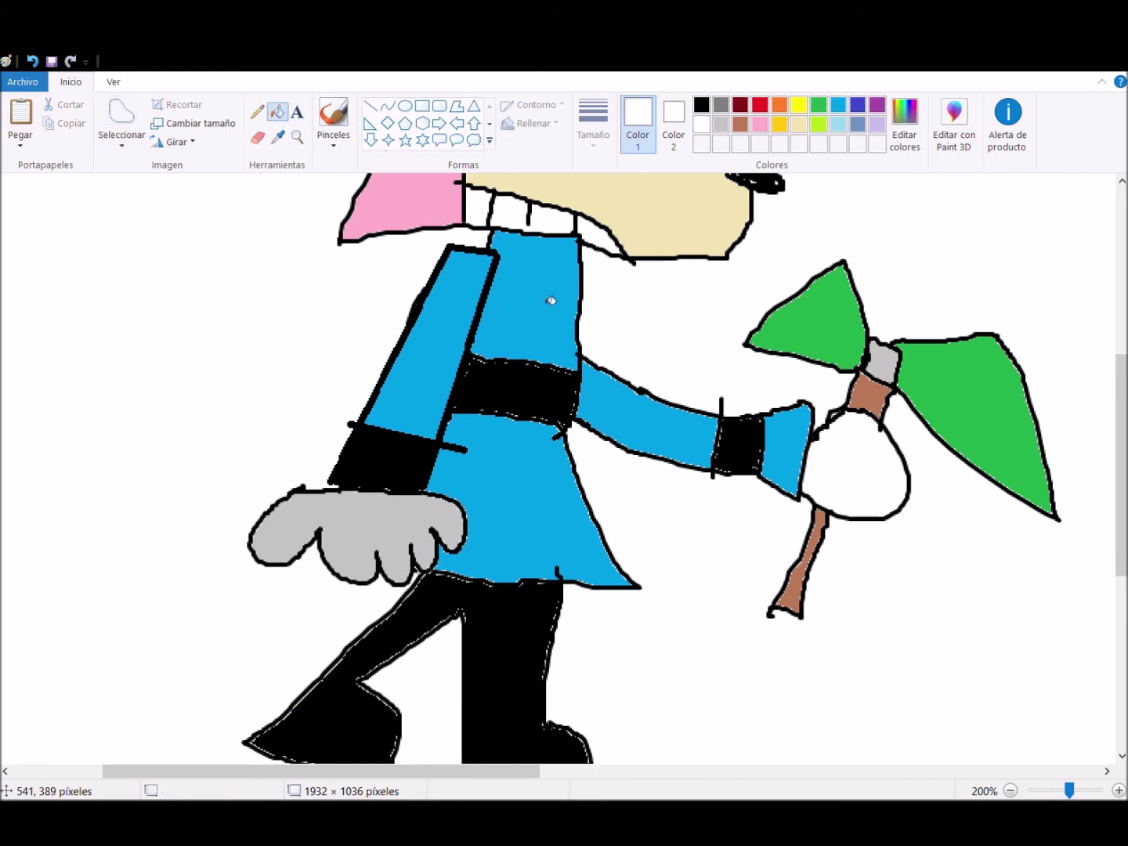
left_click(400, 524)
scroll(1011, 392, "up", 3)
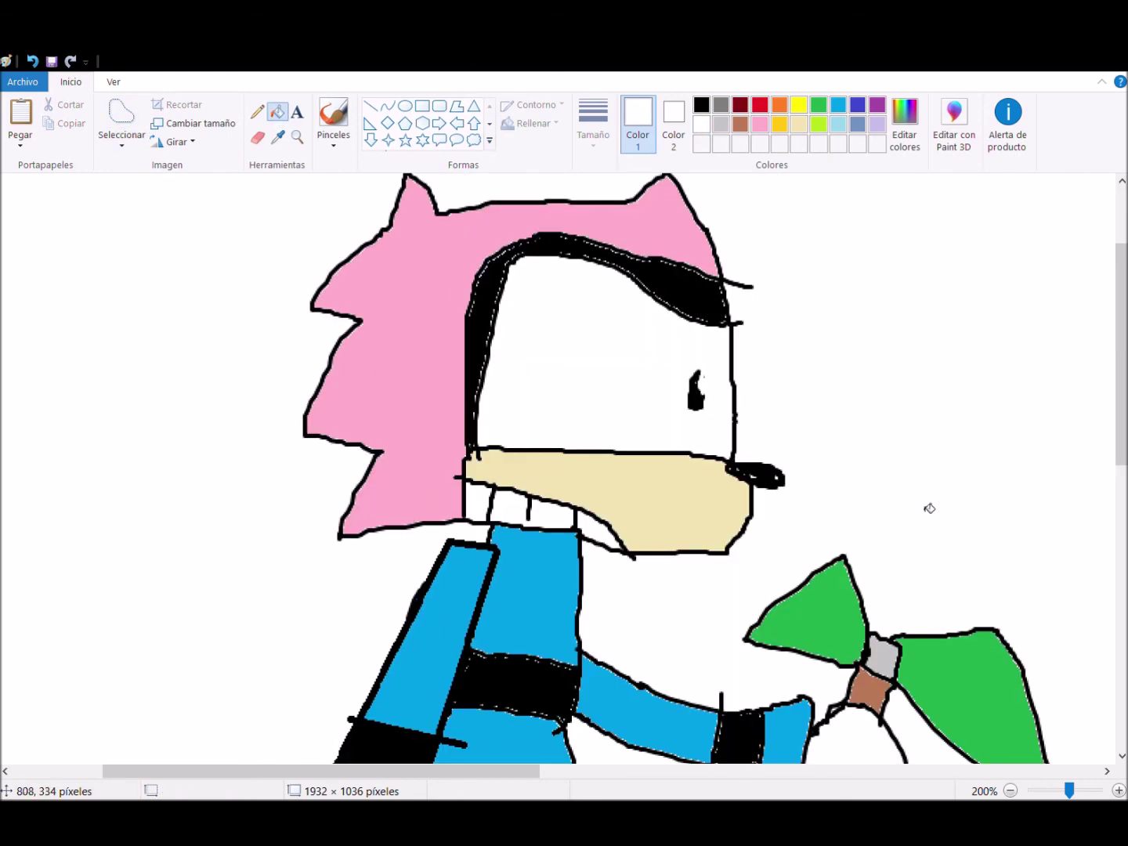
left_click(1064, 792)
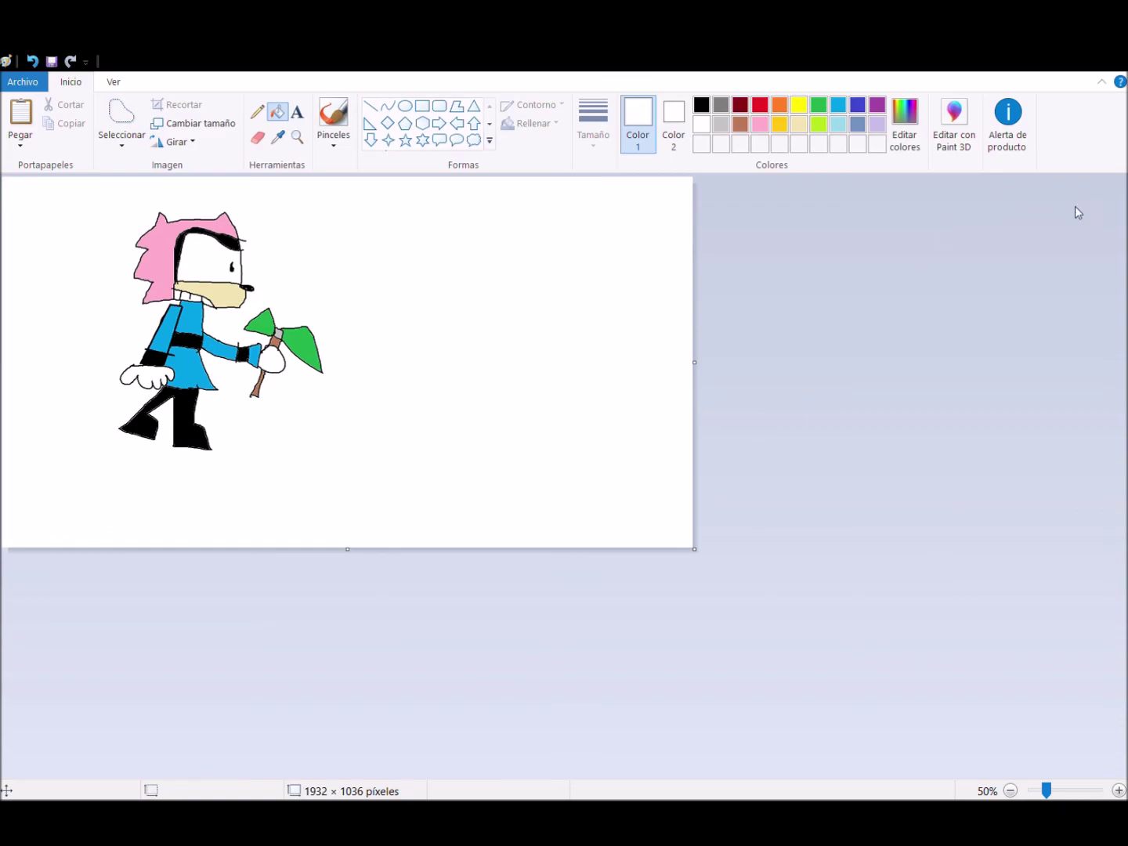